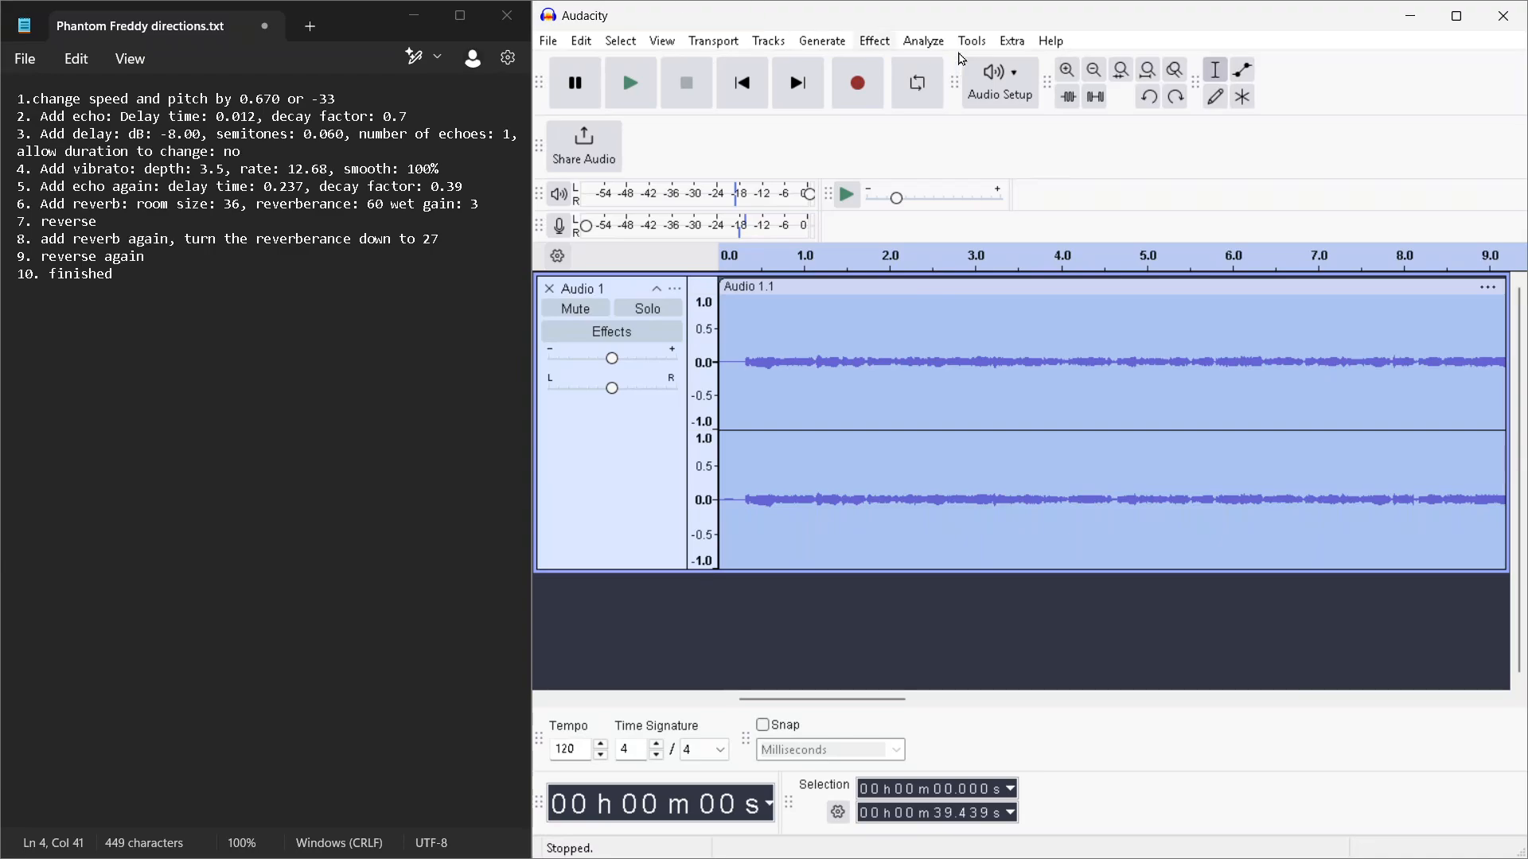
# Apply Change Speed and Pitch to the selected track with a 0.670 speed multiplier (-33 percent) and play back a few seconds.
pyautogui.click(874, 41)
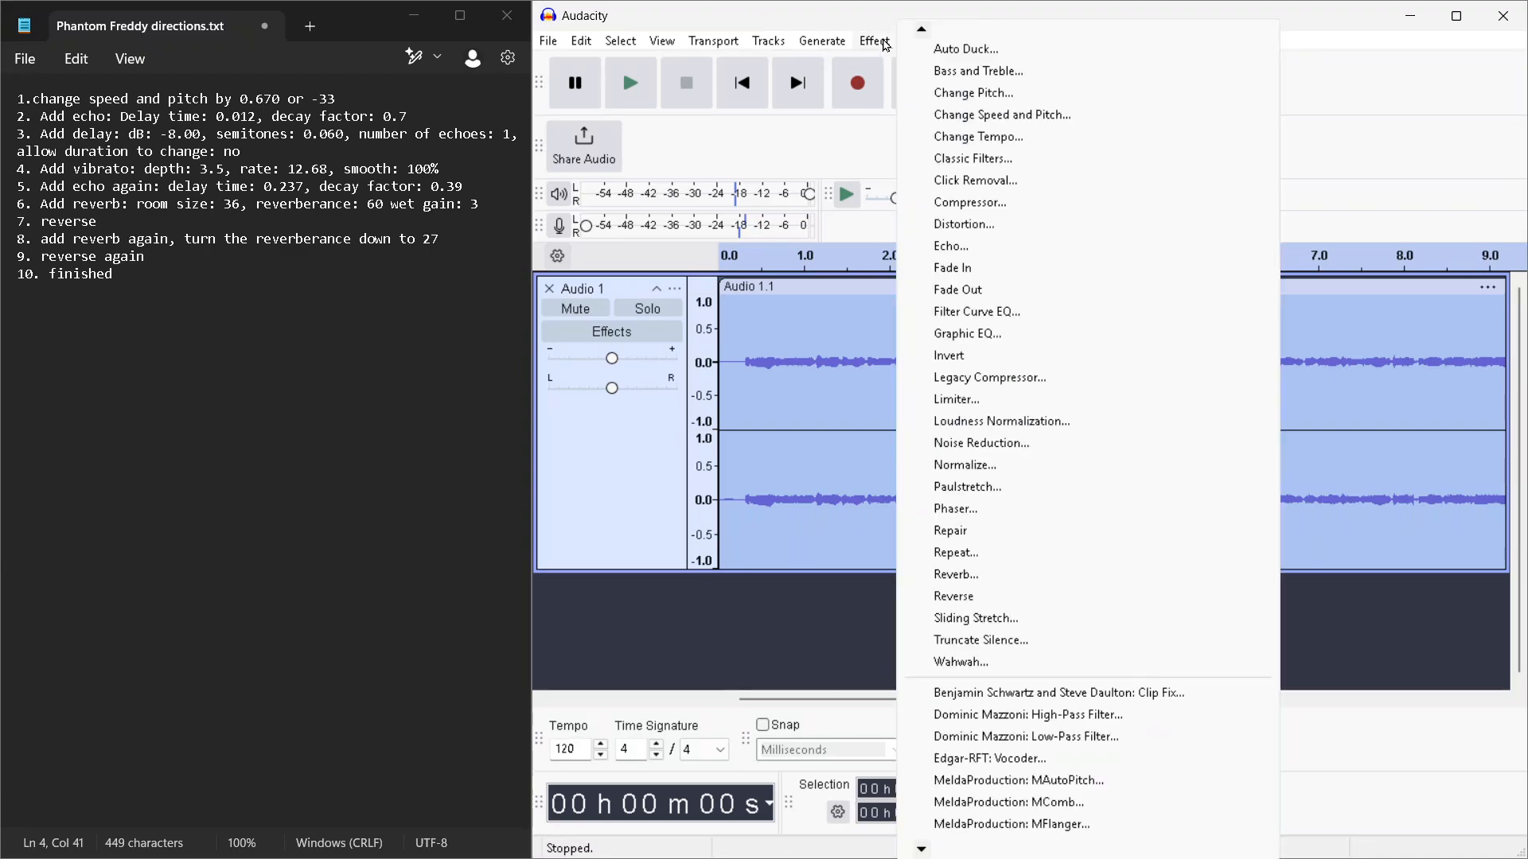
pyautogui.click(1051, 116)
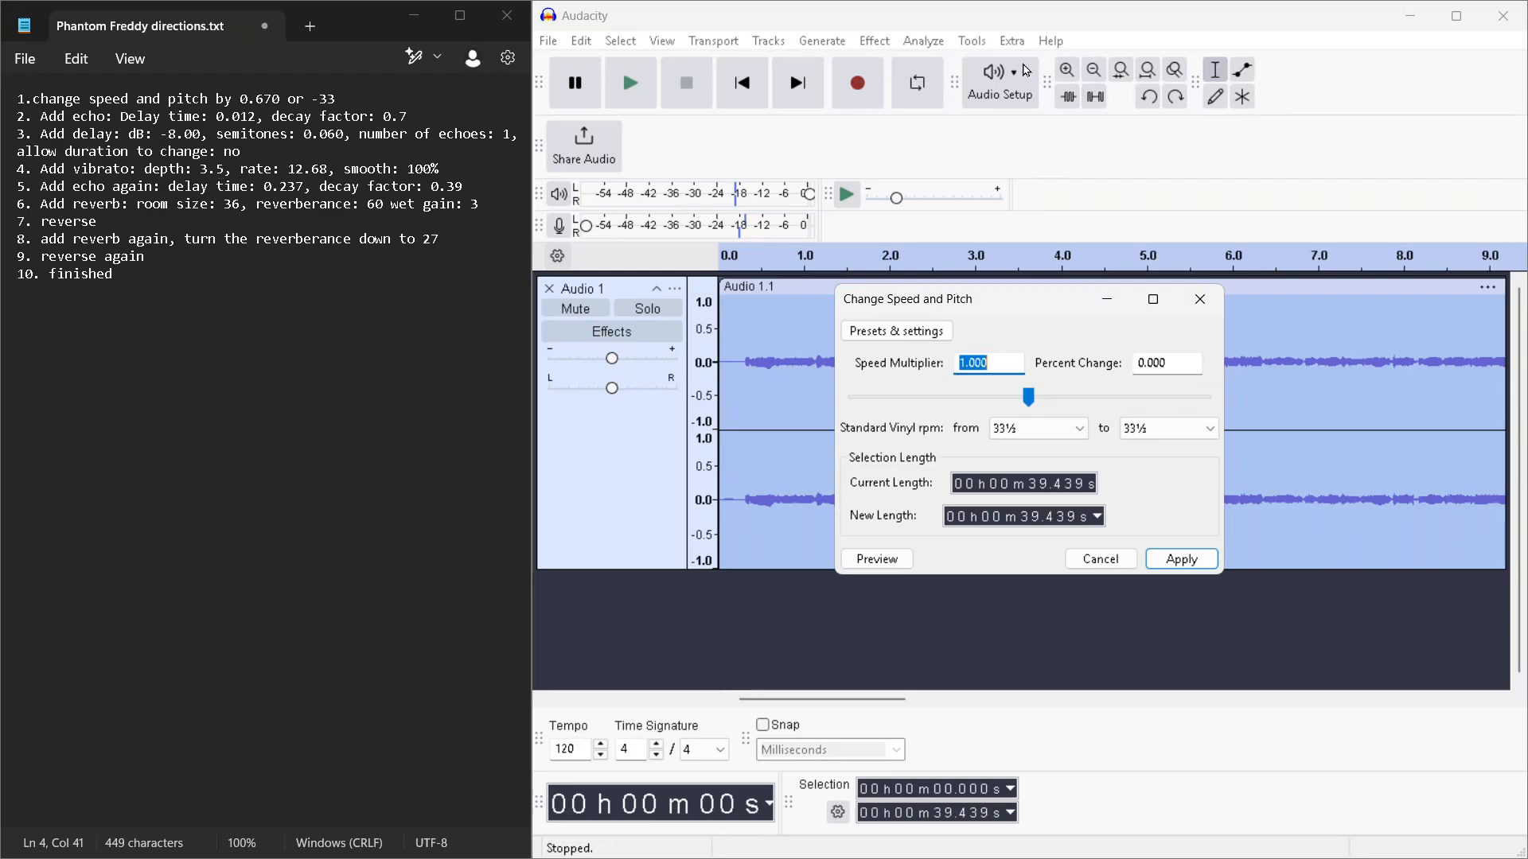
pyautogui.click(945, 333)
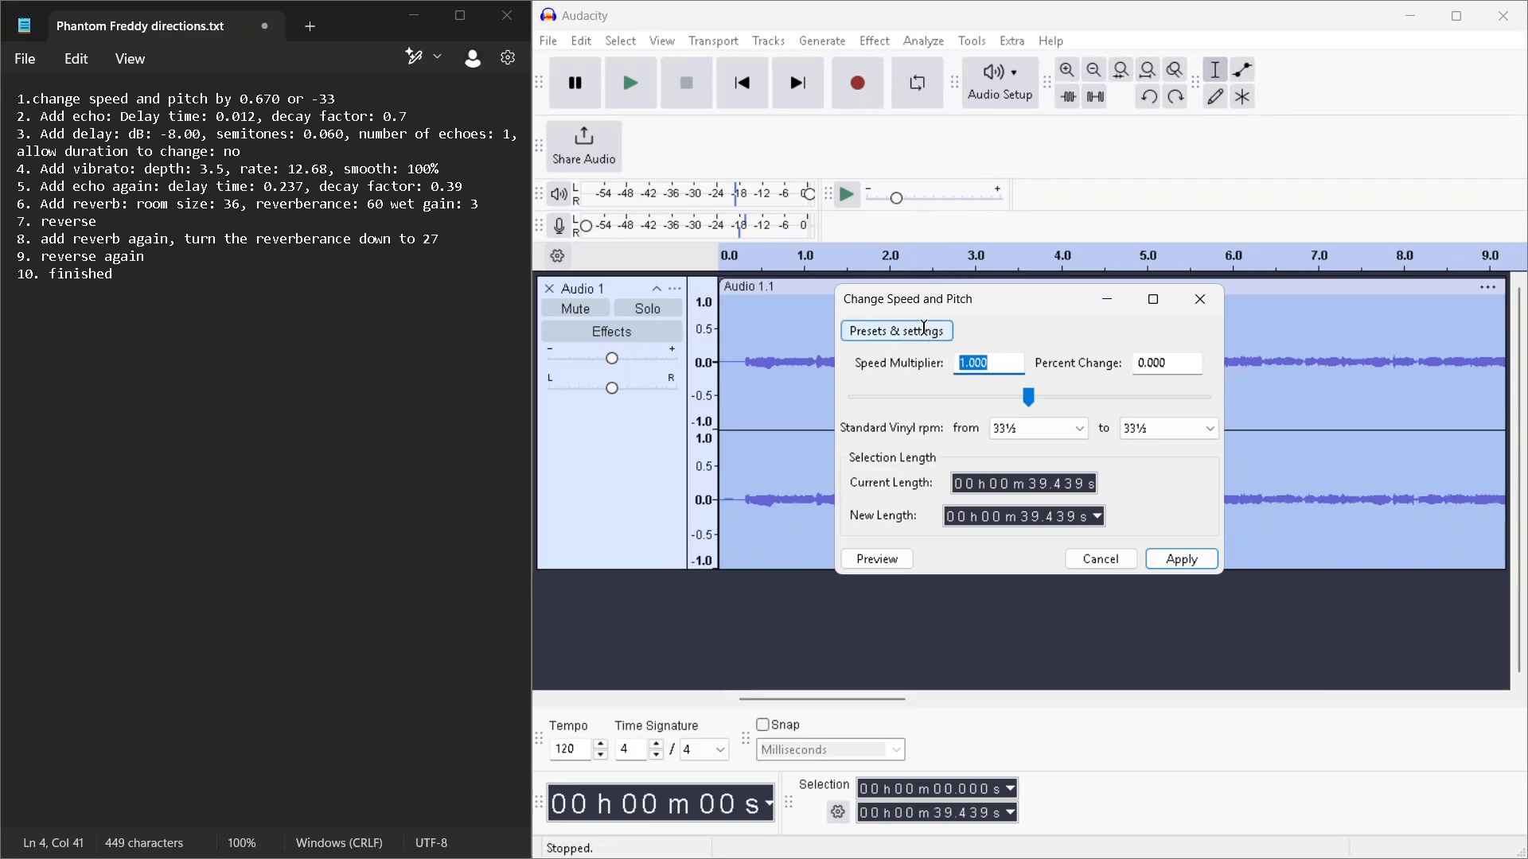
pyautogui.moveTo(993, 437)
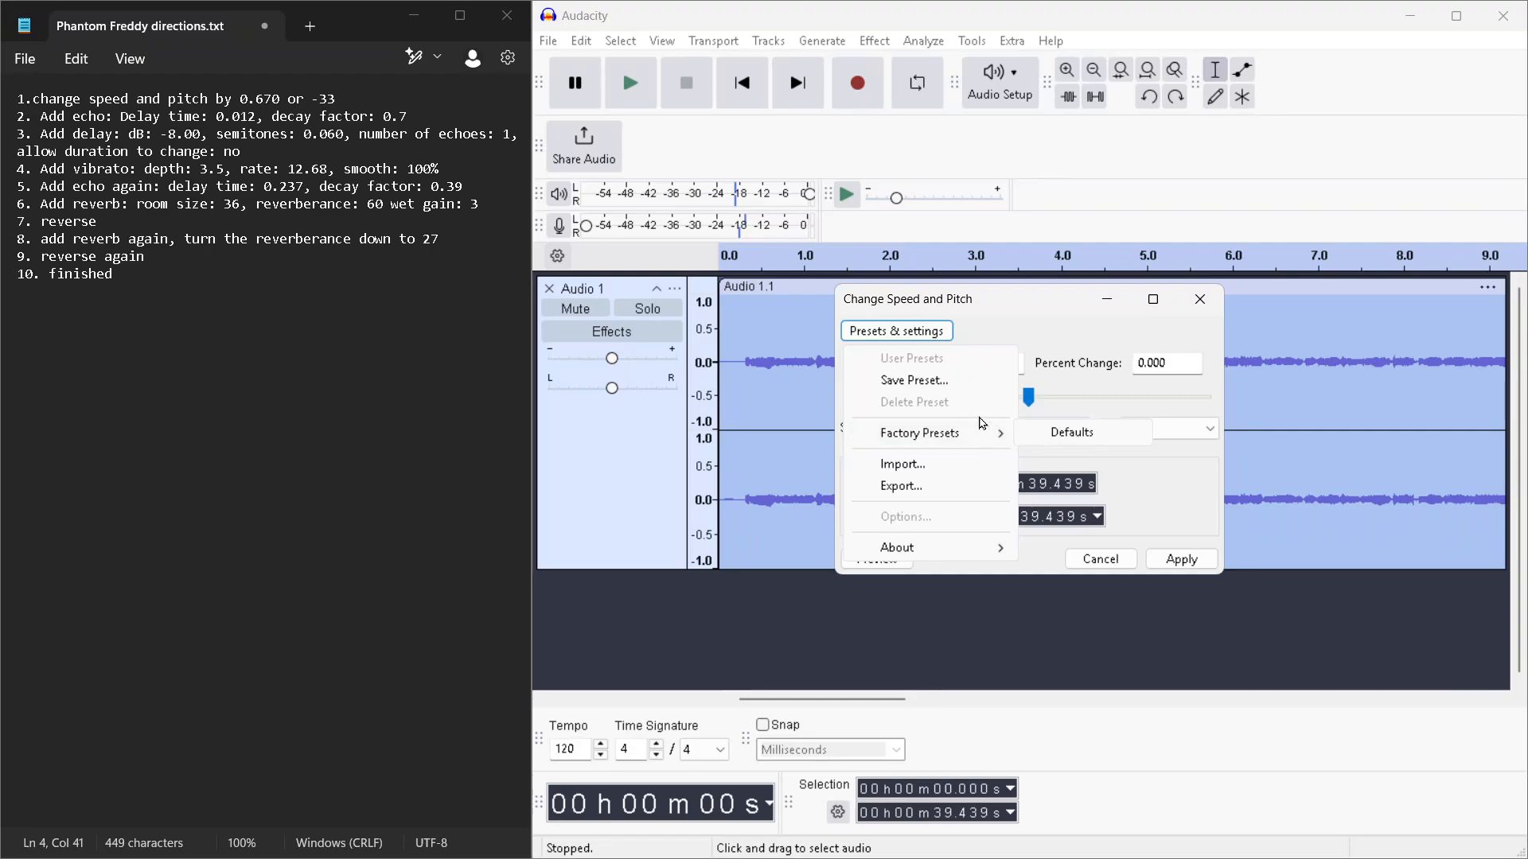
pyautogui.click(1036, 436)
pyautogui.moveTo(1032, 407); pyautogui.dragTo(970, 414)
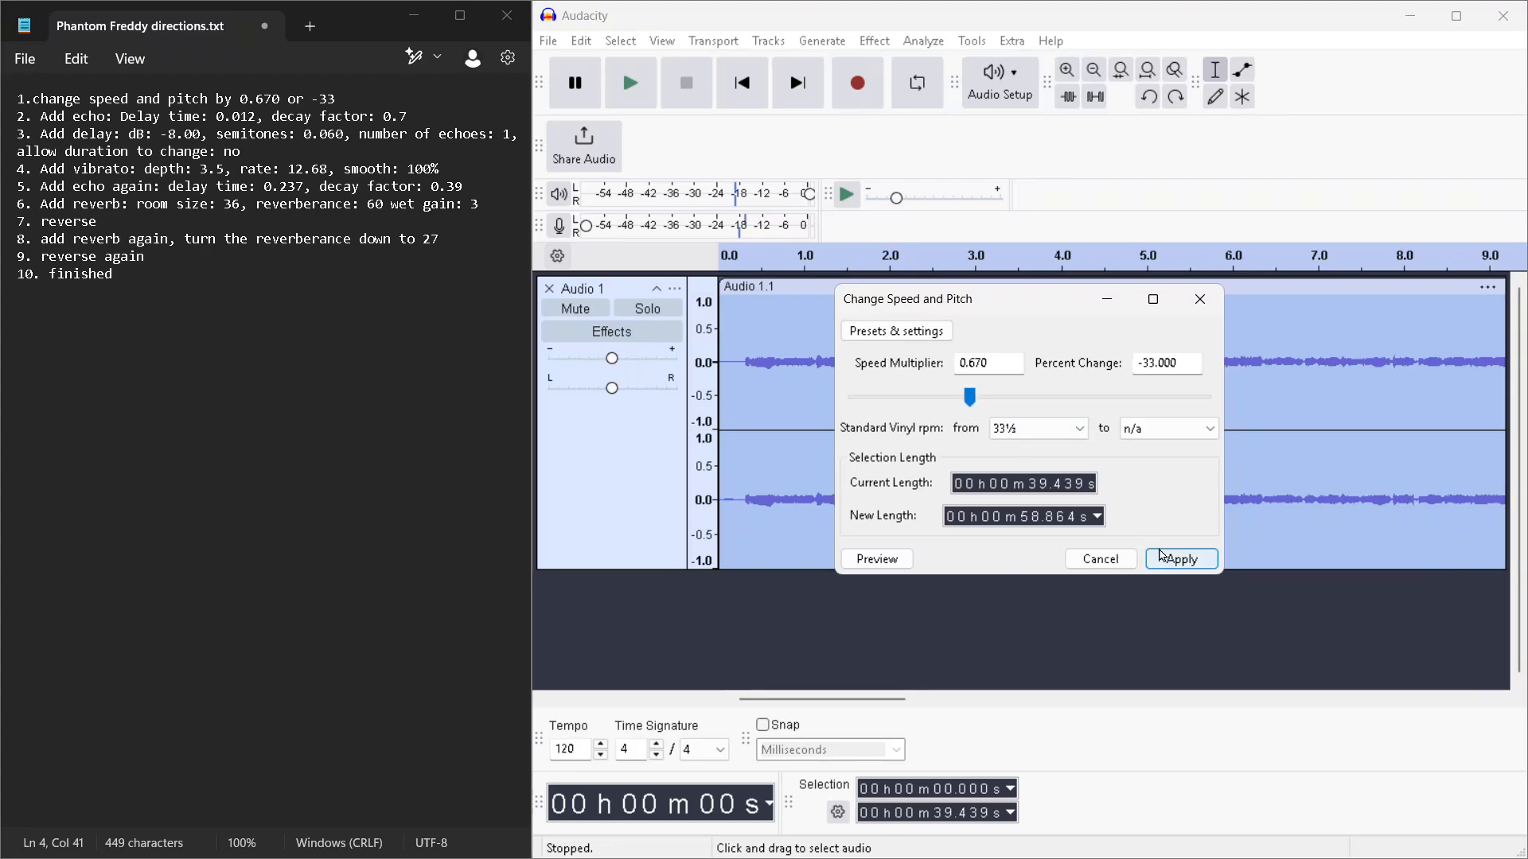
pyautogui.click(1163, 557)
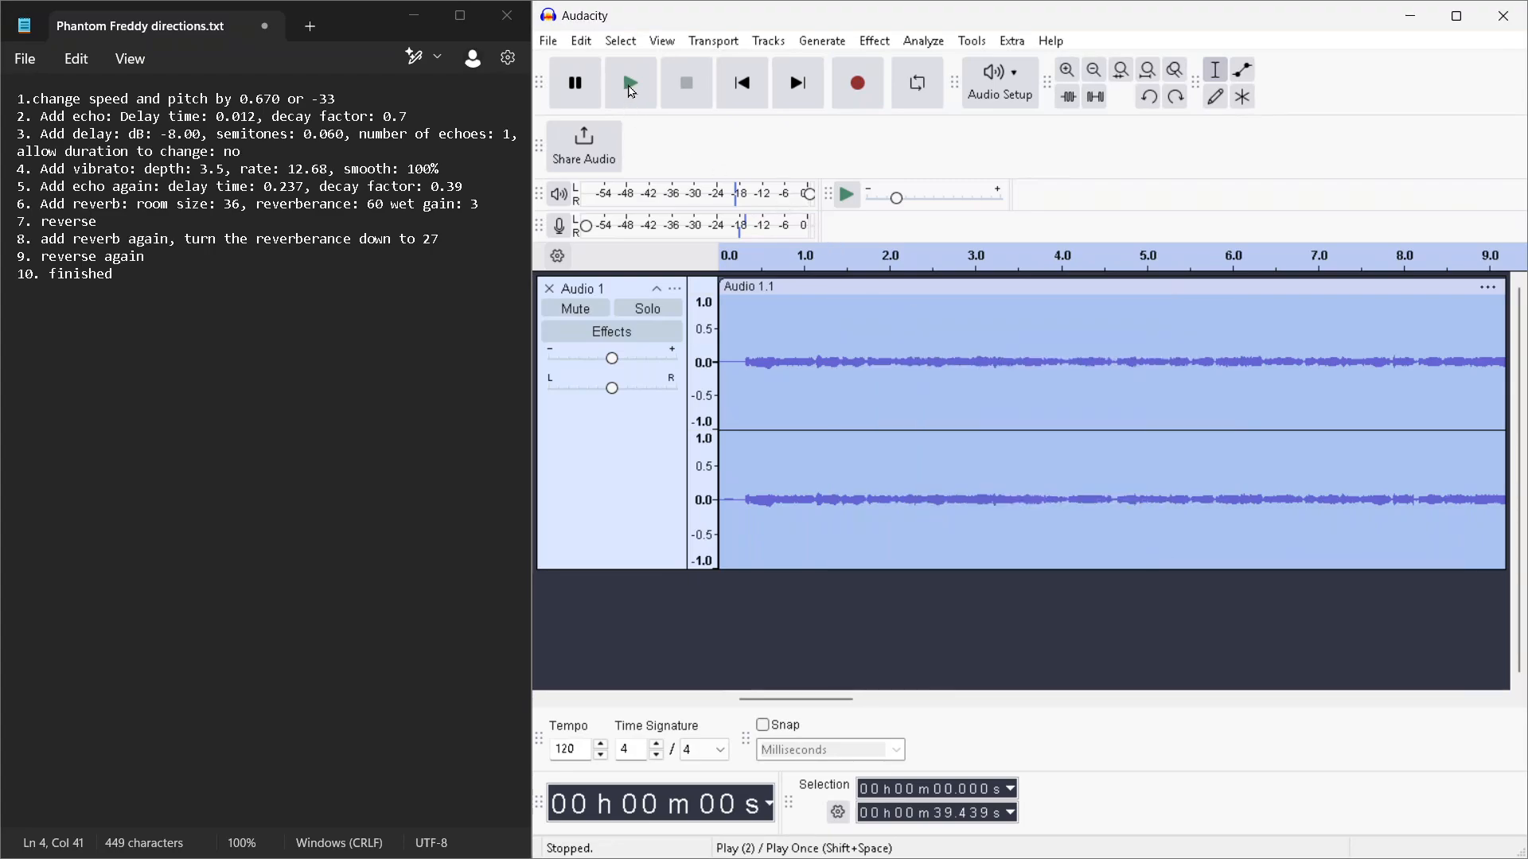
pyautogui.click(631, 90)
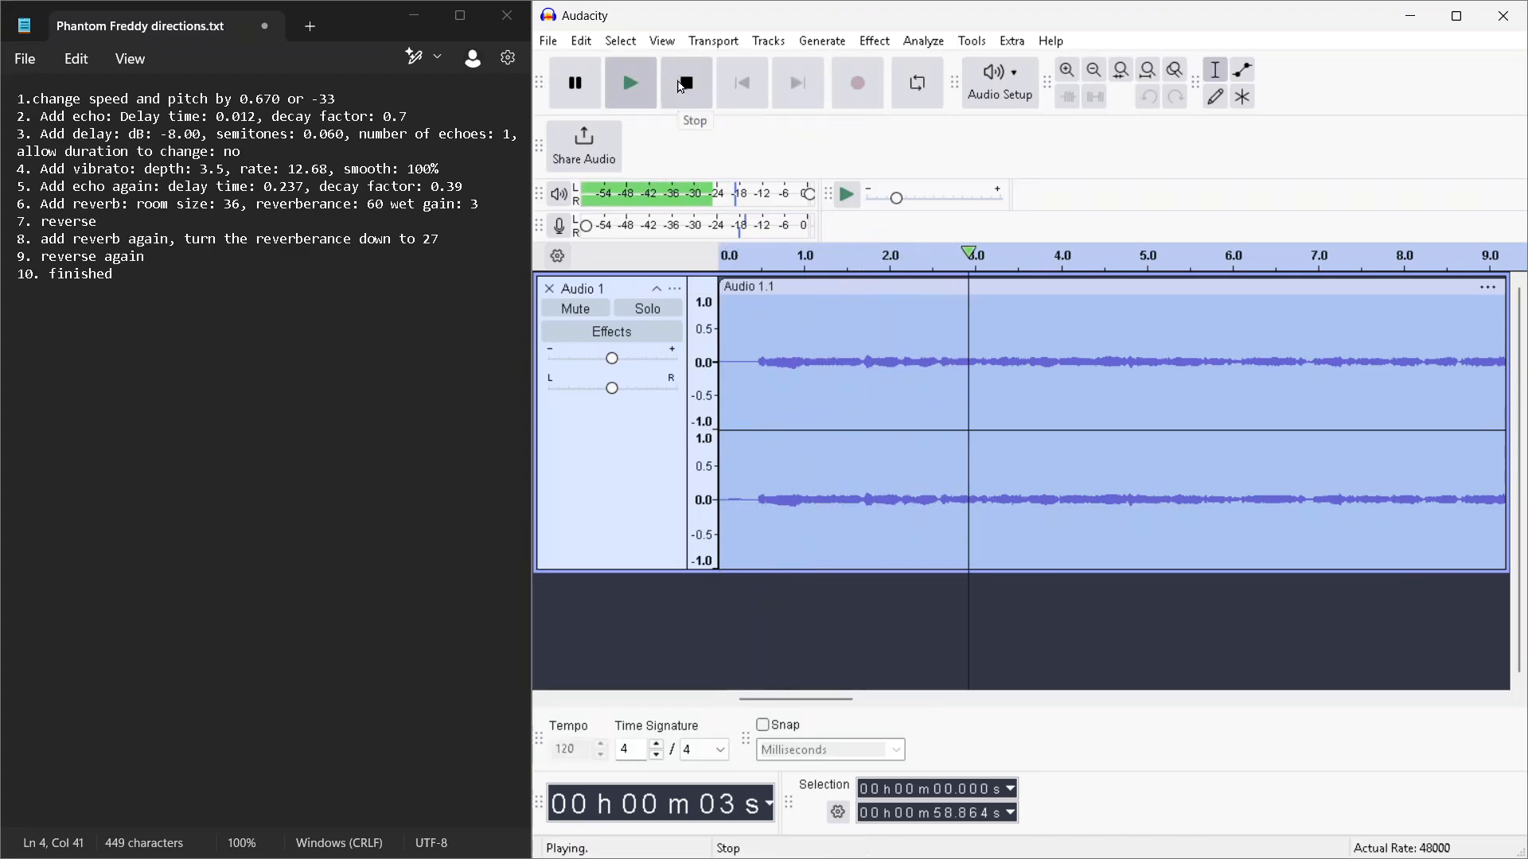
pyautogui.click(682, 85)
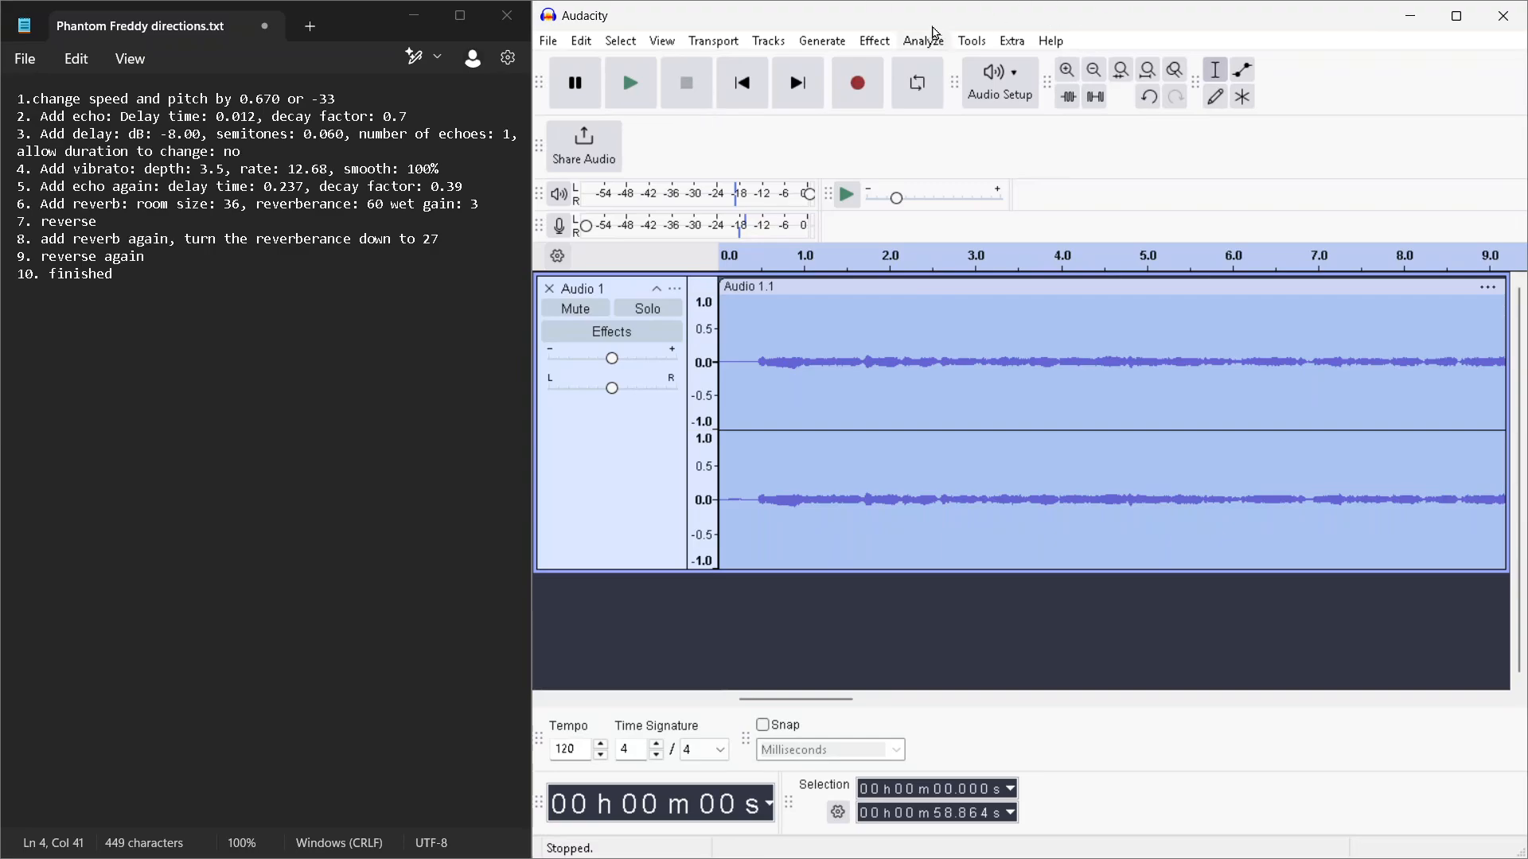
# Apply an Echo to the track with a 0.012-second delay time and 0.7 decay factor, and listen to the start.
pyautogui.click(879, 46)
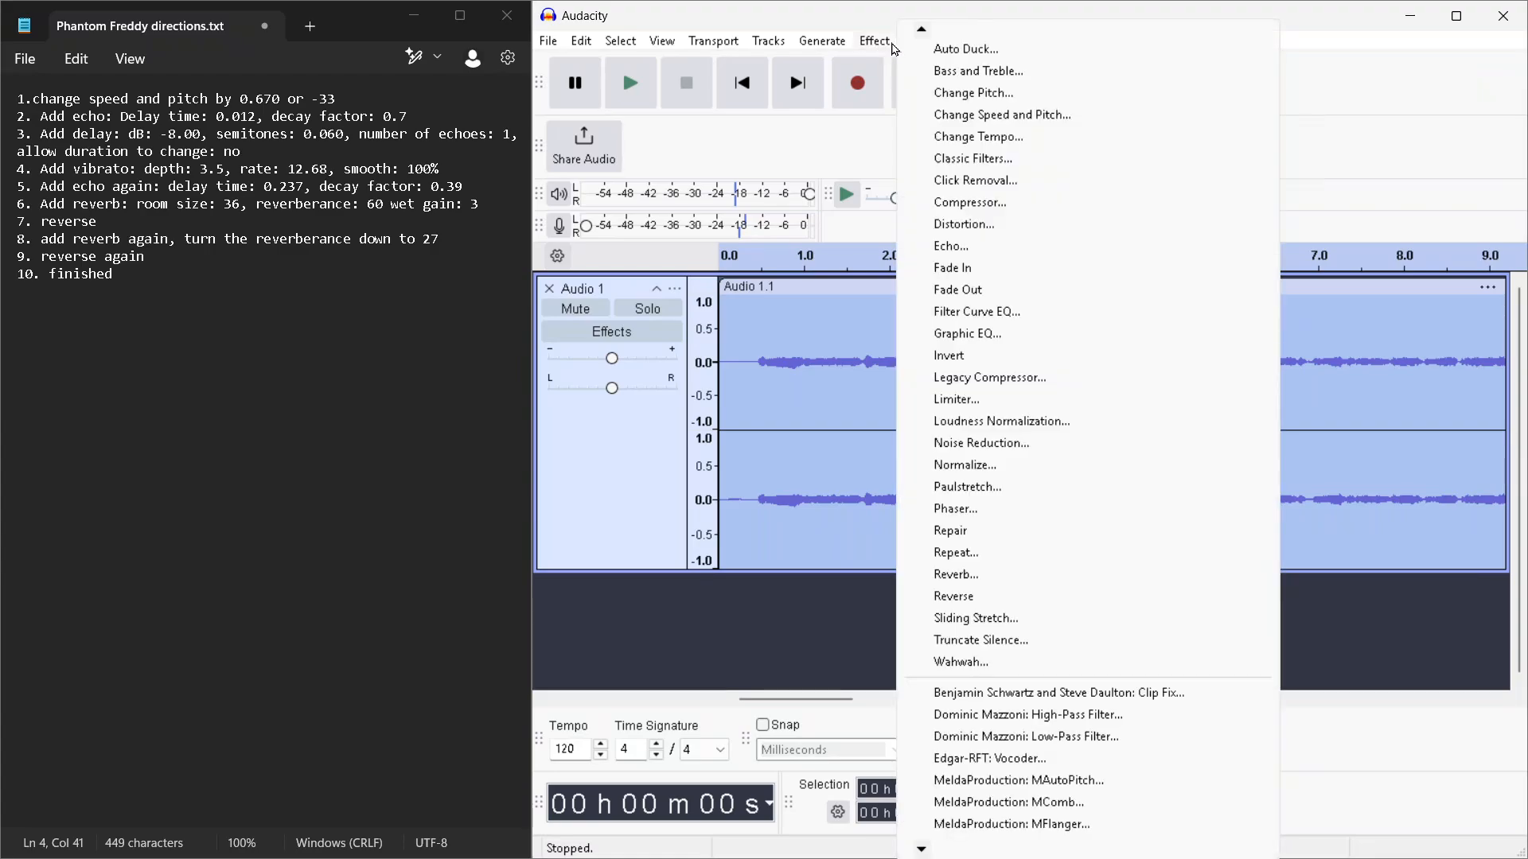
pyautogui.click(1016, 249)
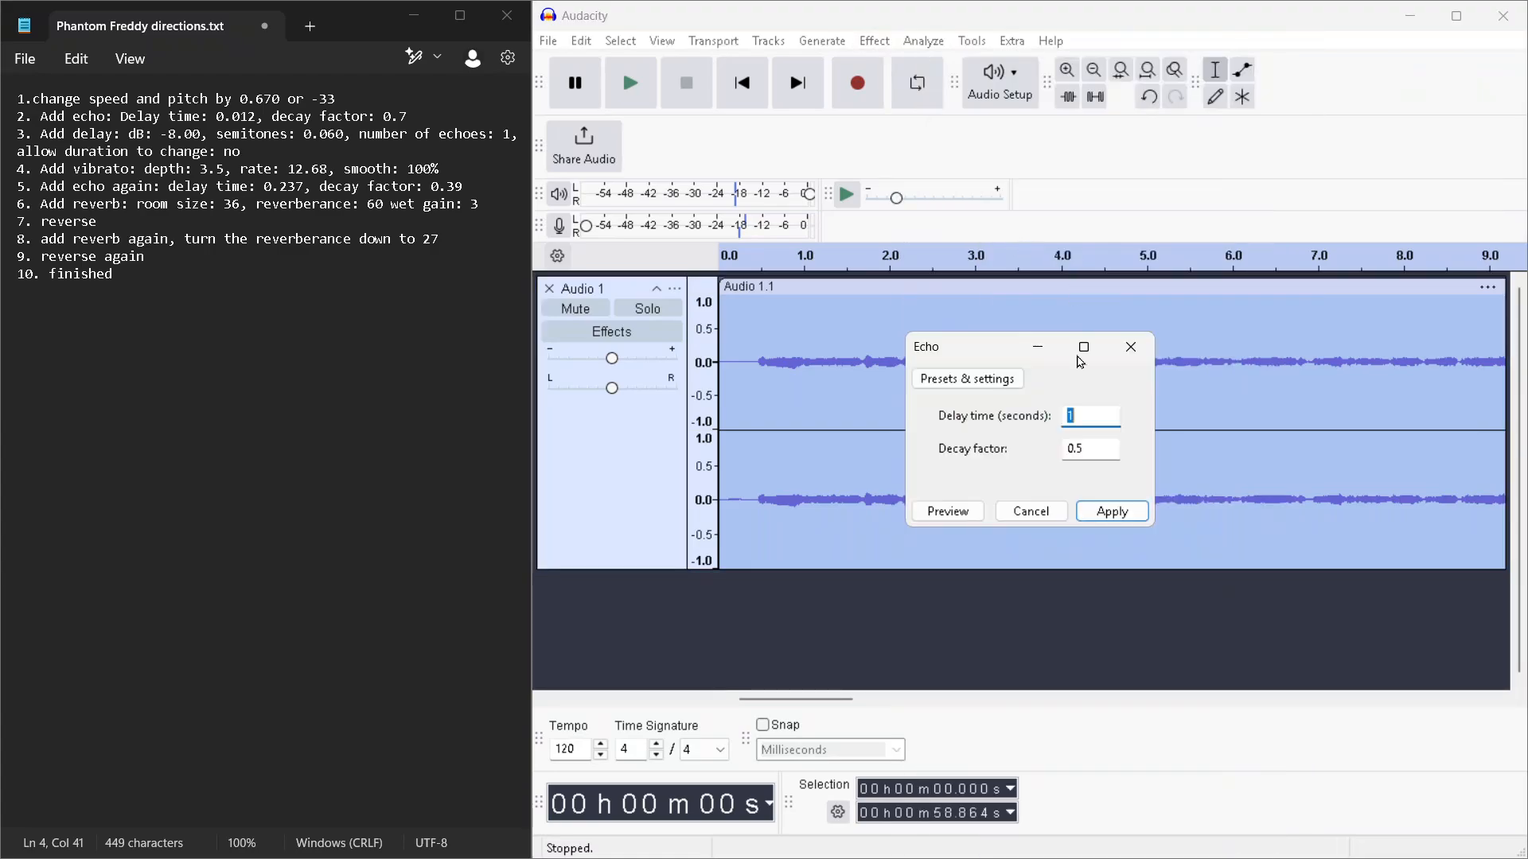
pyautogui.click(1094, 409)
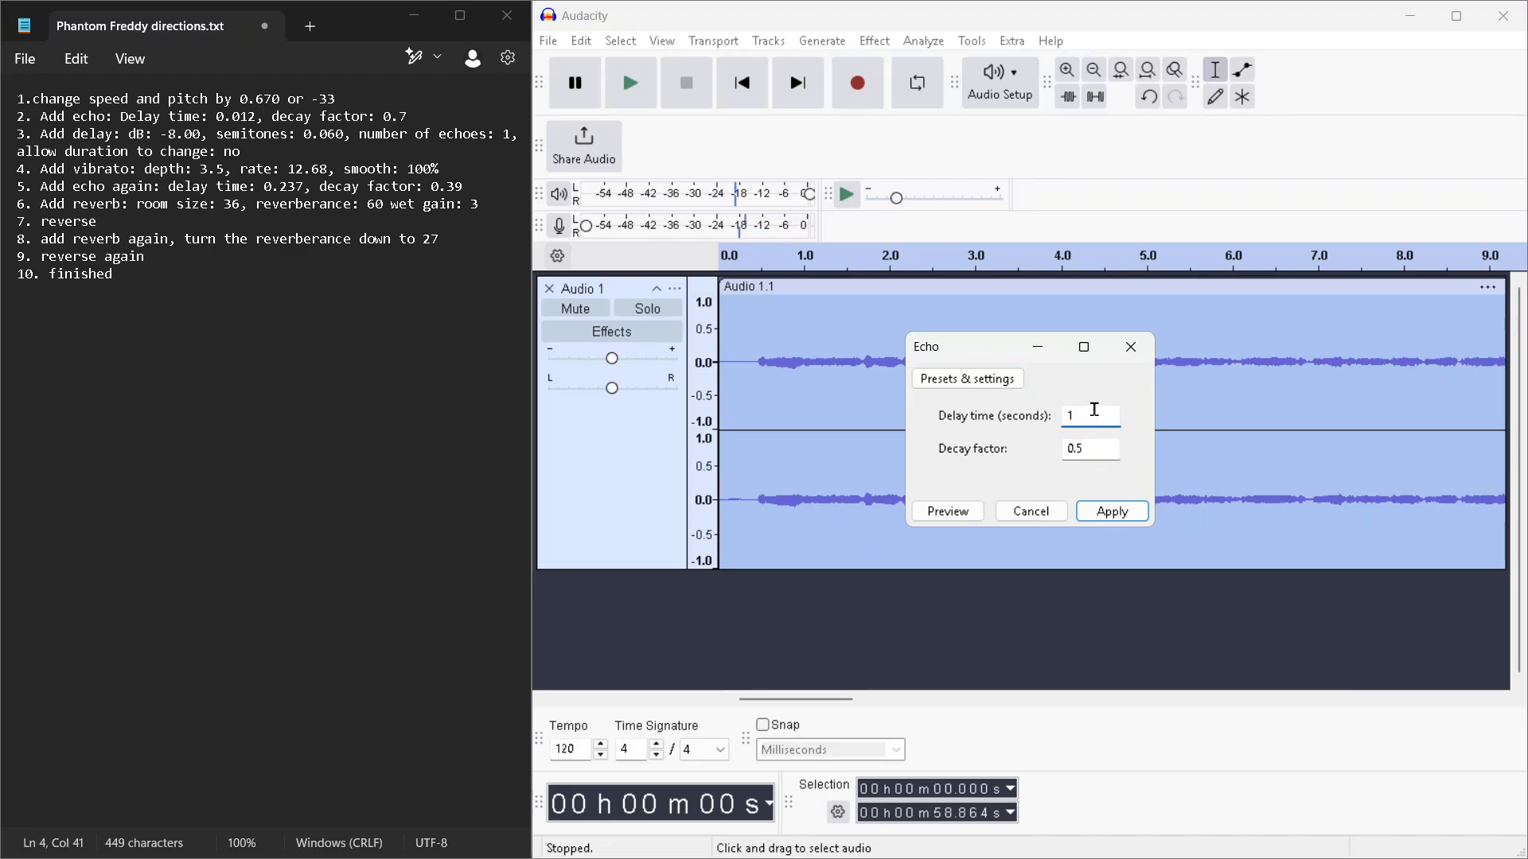
pyautogui.press('BackSpace')
pyautogui.write('0.012')
pyautogui.click(1108, 446)
pyautogui.press('BackSpace')
pyautogui.write('7')
pyautogui.click(1112, 513)
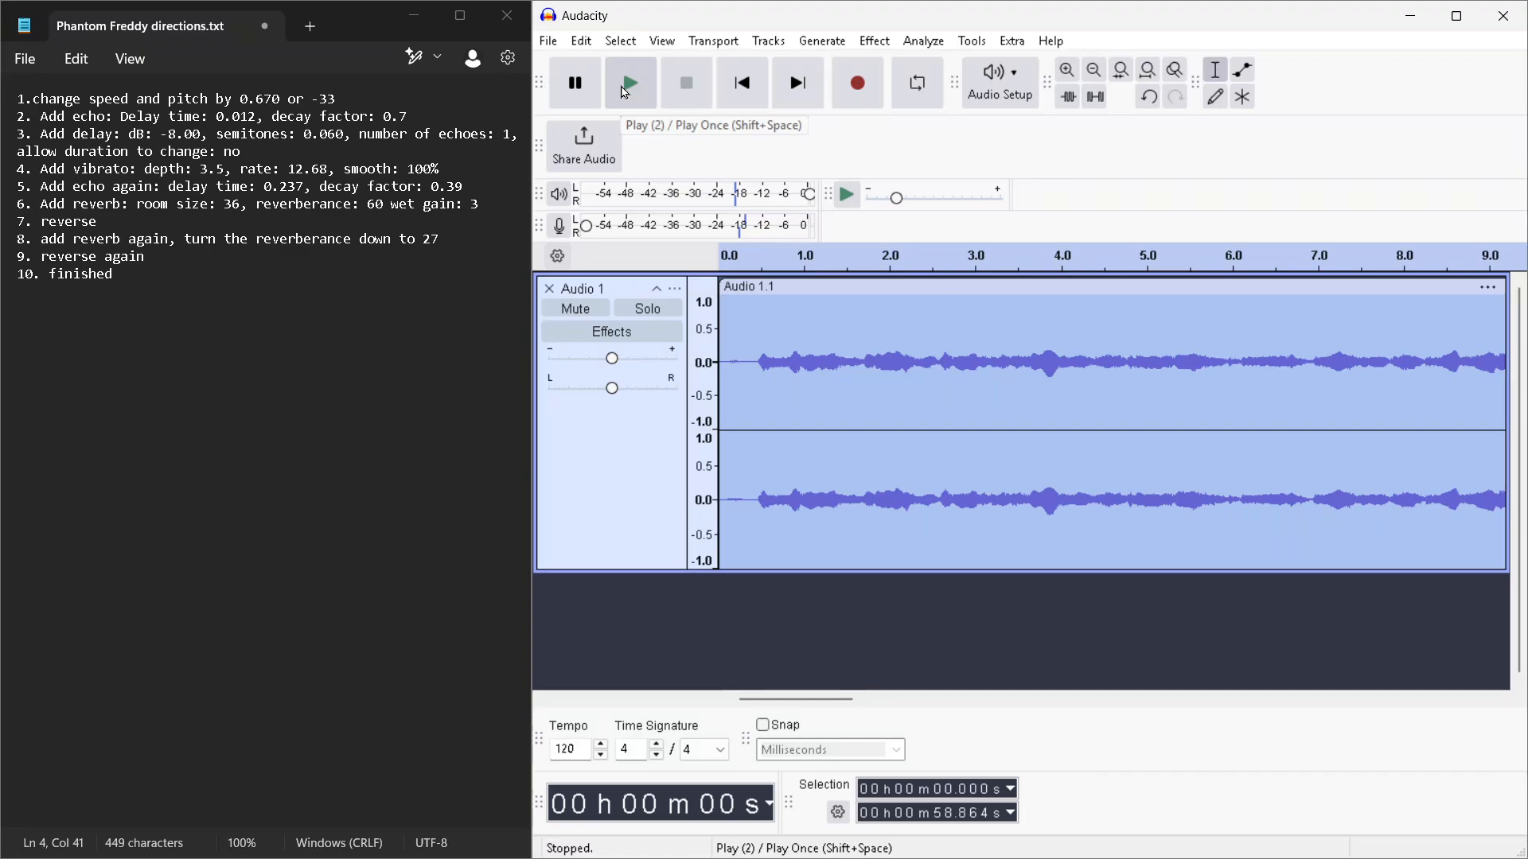
pyautogui.click(626, 86)
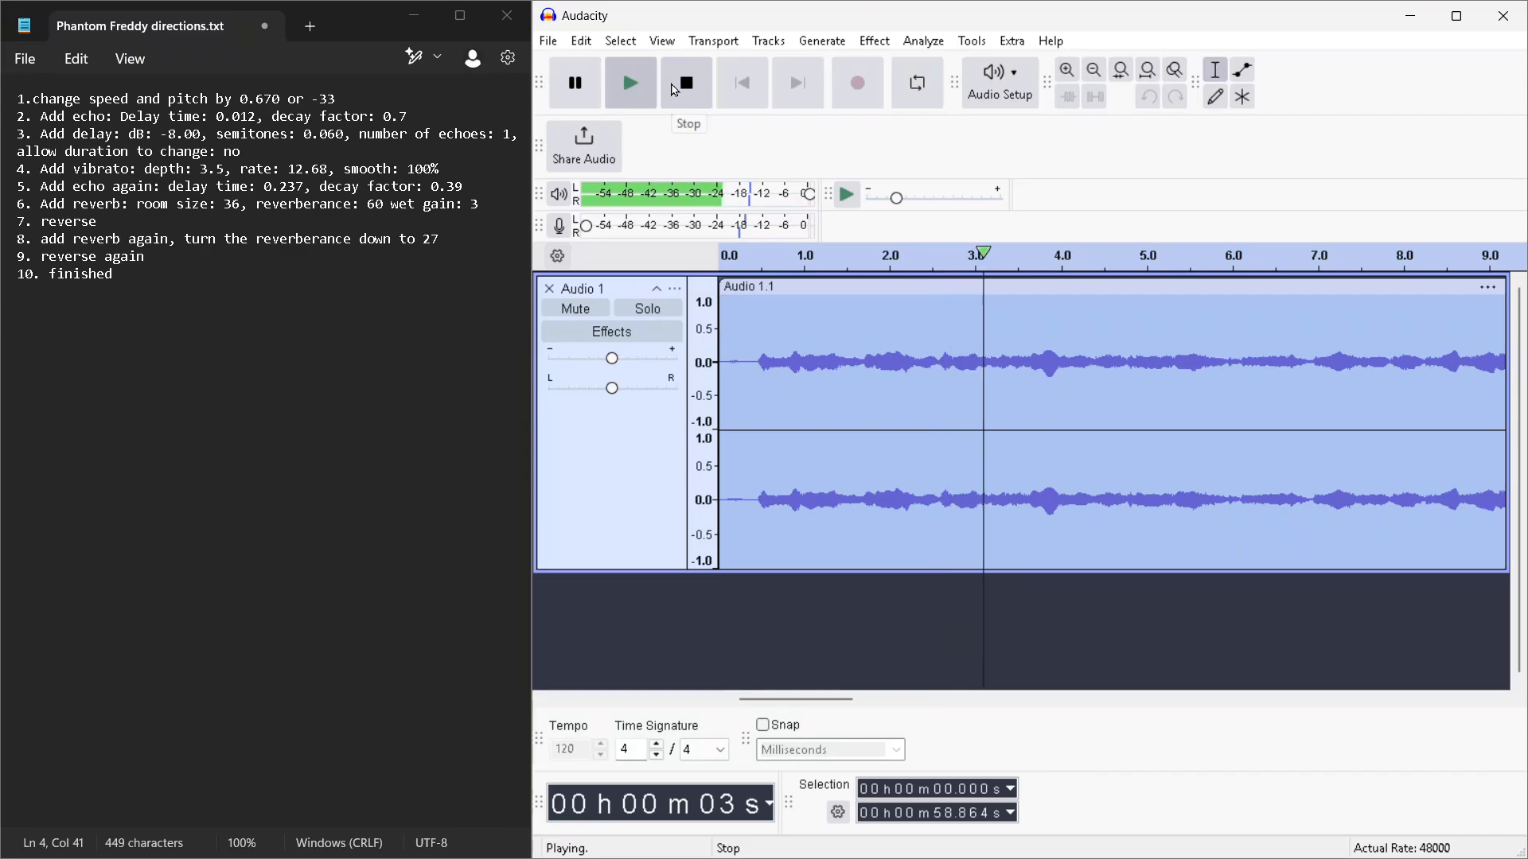
pyautogui.click(675, 88)
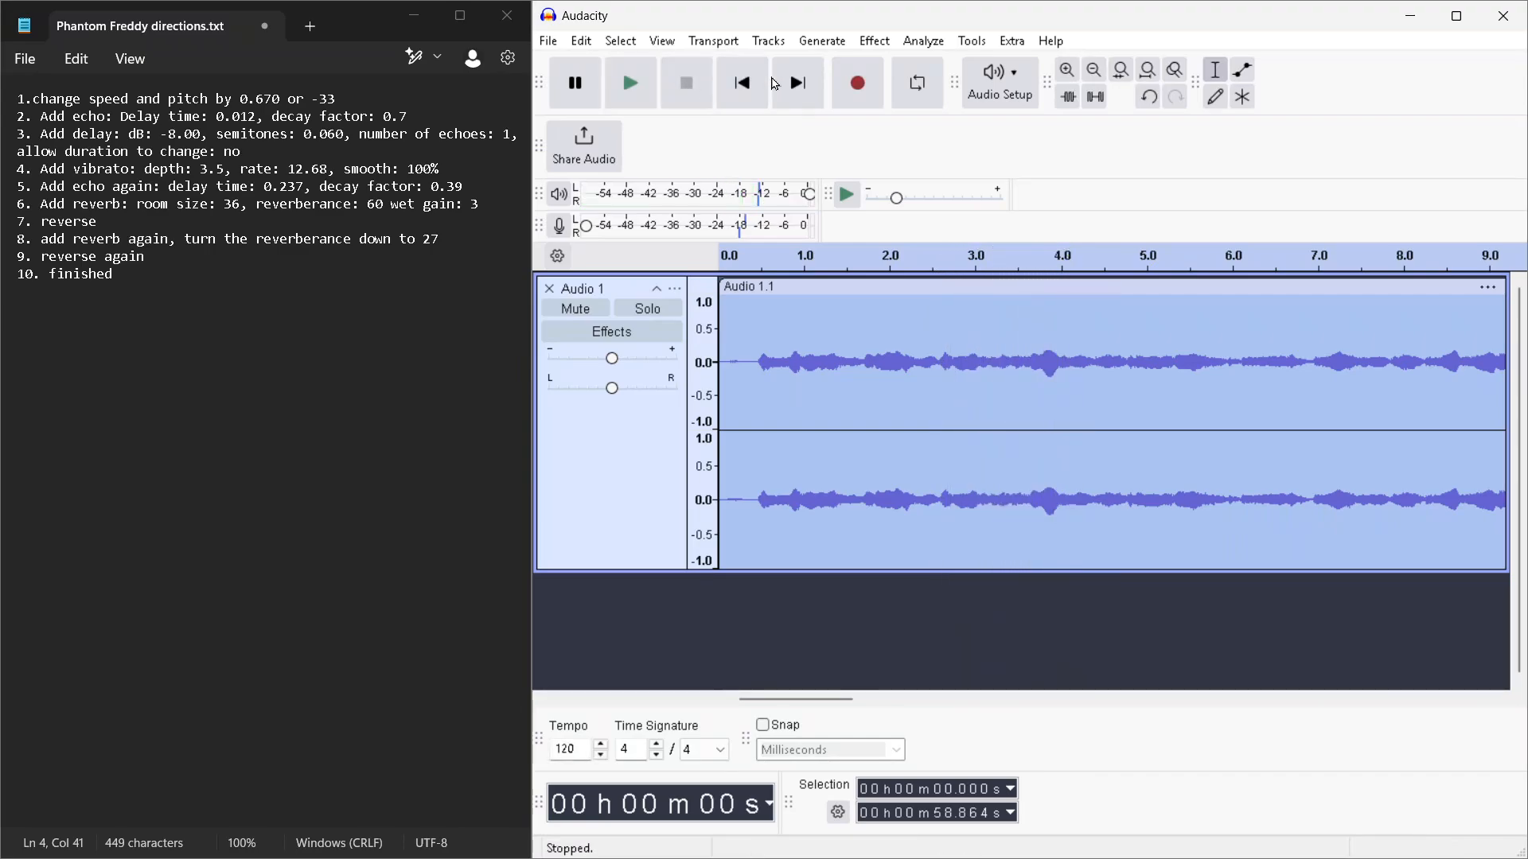
# Open Steve Daulton's Delay effect for the track and set the delay level per echo to -8.00 dB.
pyautogui.click(875, 41)
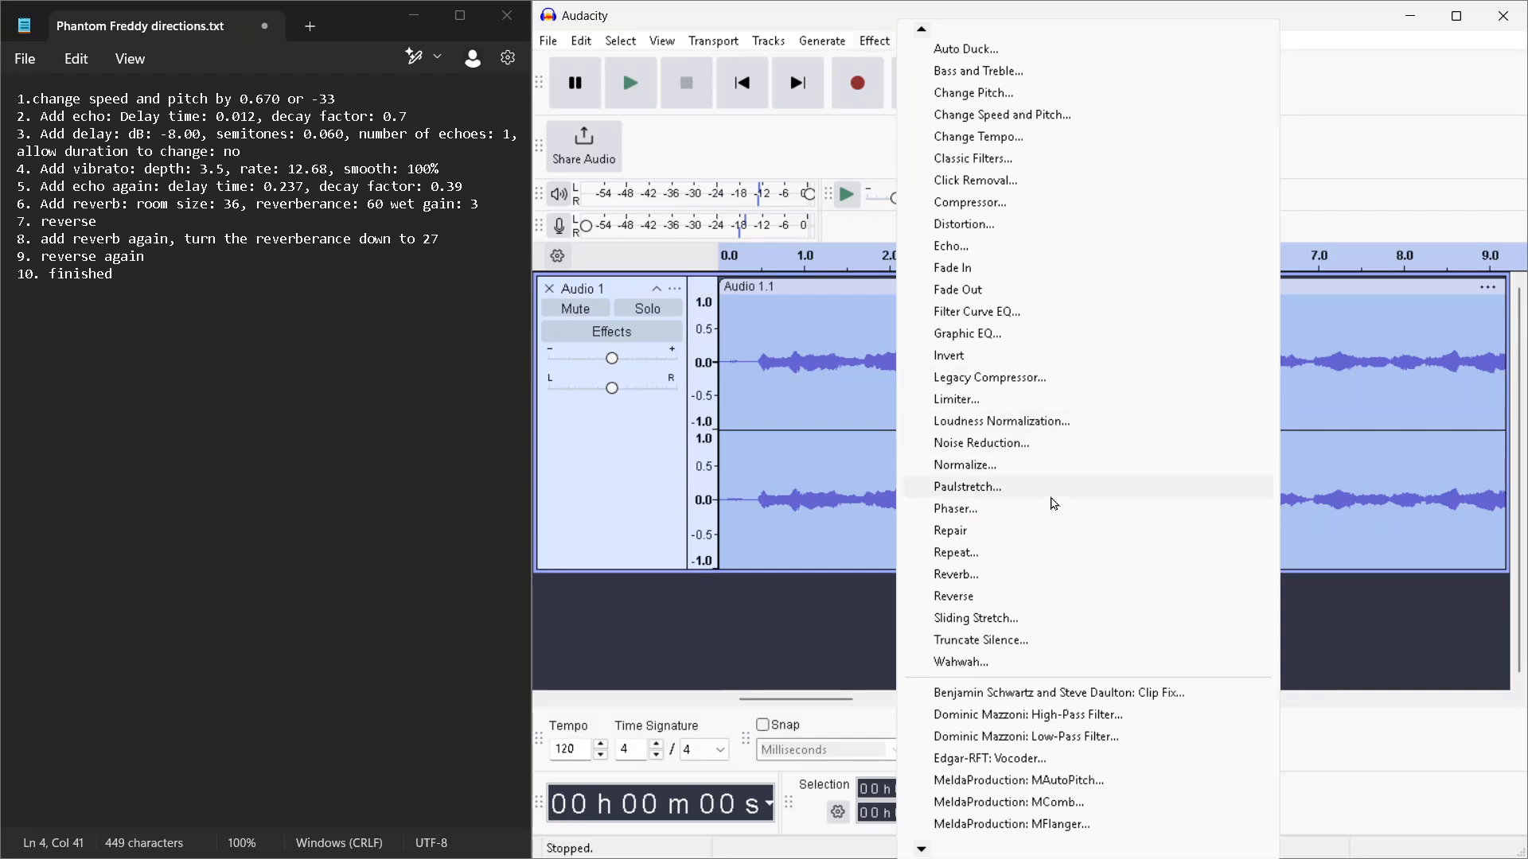
pyautogui.scroll(-1, 1035, 738)
pyautogui.scroll(-11, 1034, 738)
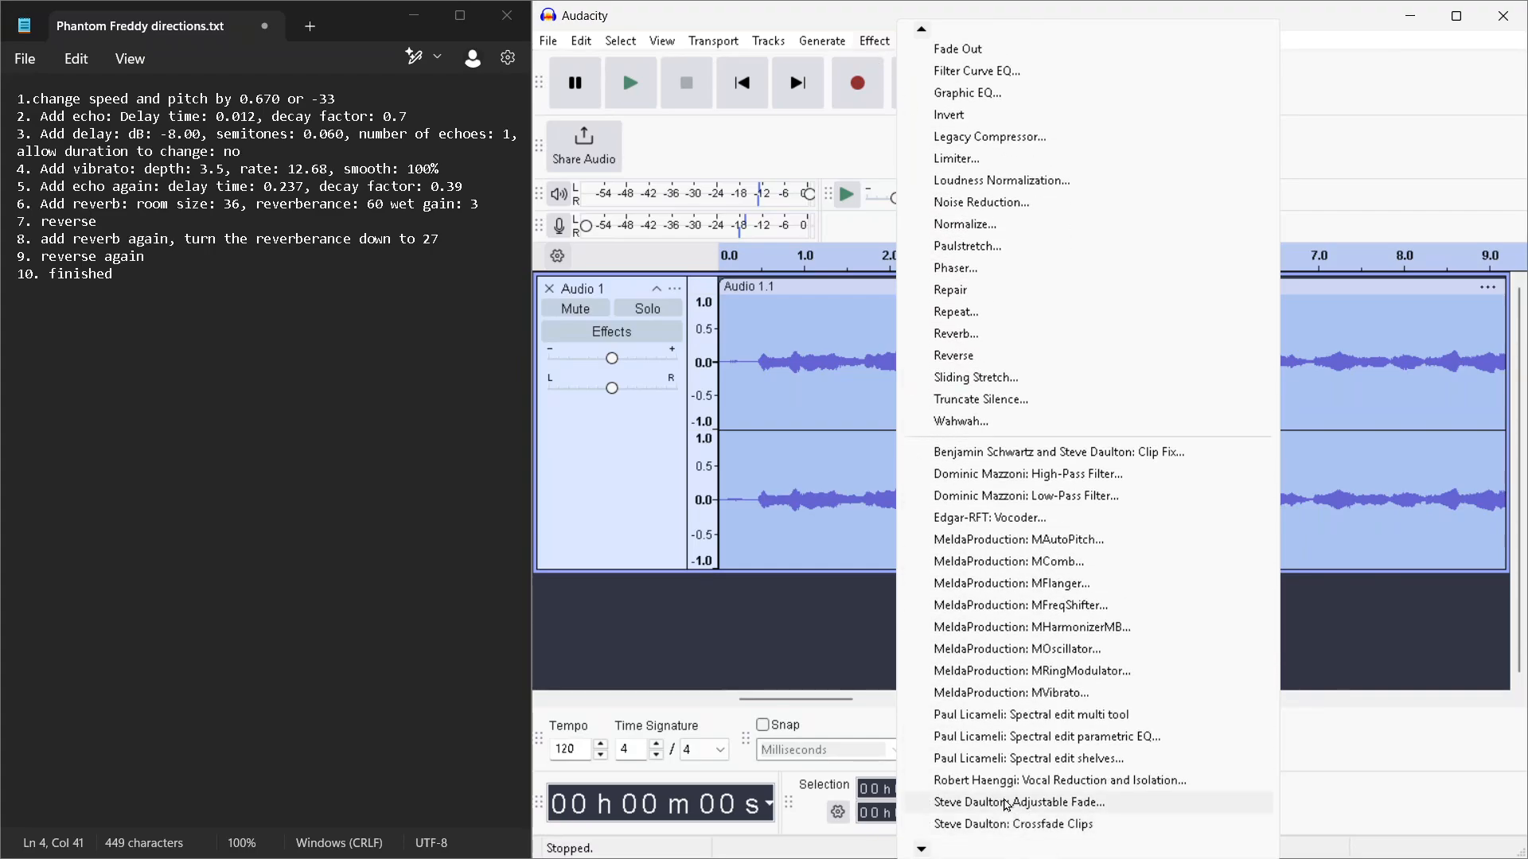
pyautogui.scroll(-8, 990, 819)
pyautogui.click(978, 778)
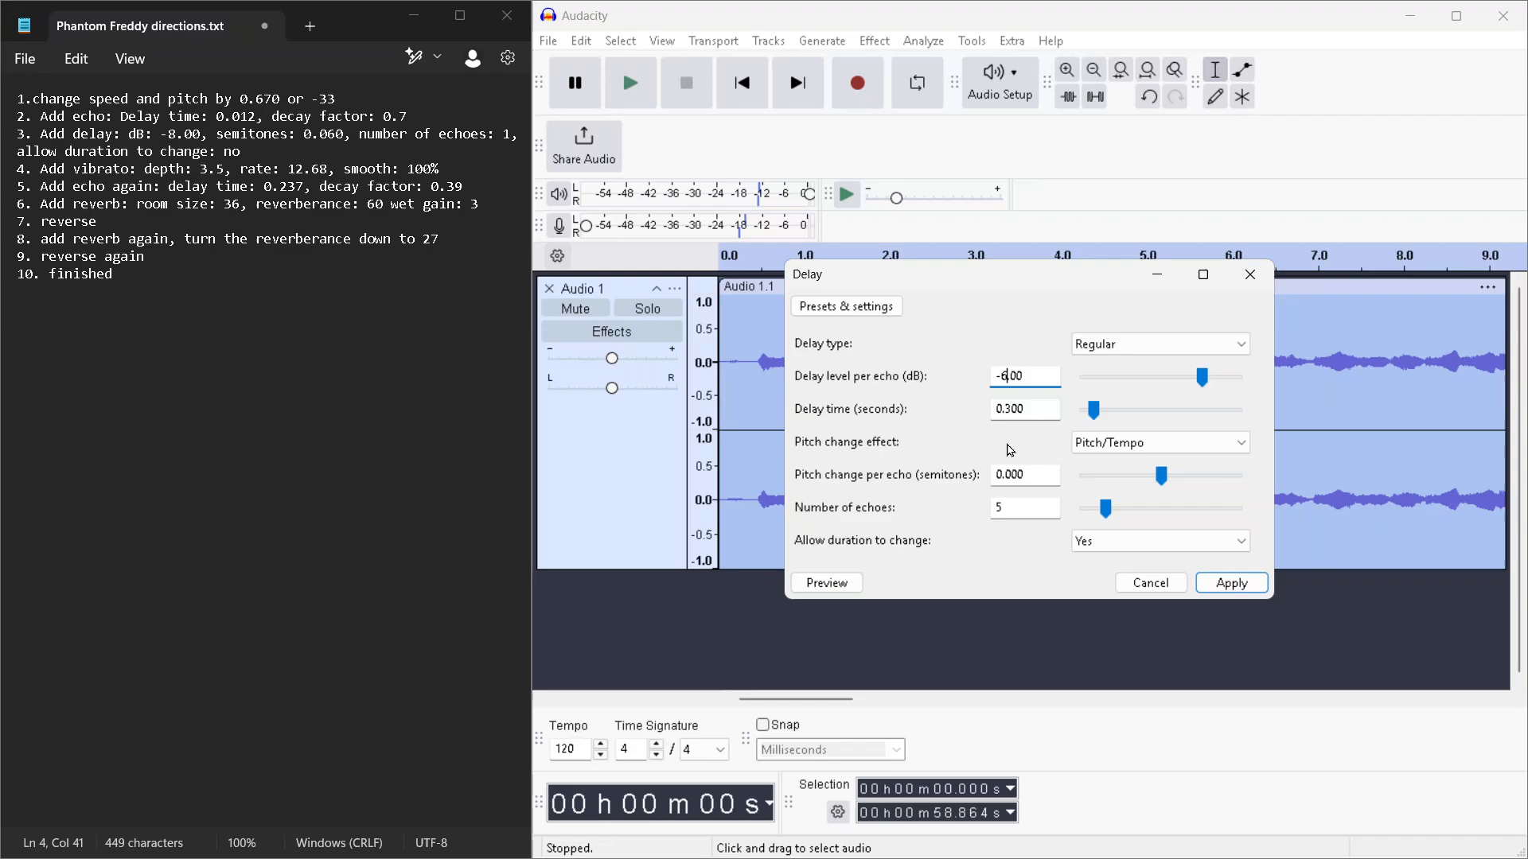
pyautogui.click(1006, 378)
pyautogui.press('BackSpace')
pyautogui.write('8')
# Set the delay time to 0 seconds and the number of echoes to 1, with duration changes not allowed.
pyautogui.doubleClick(1032, 412)
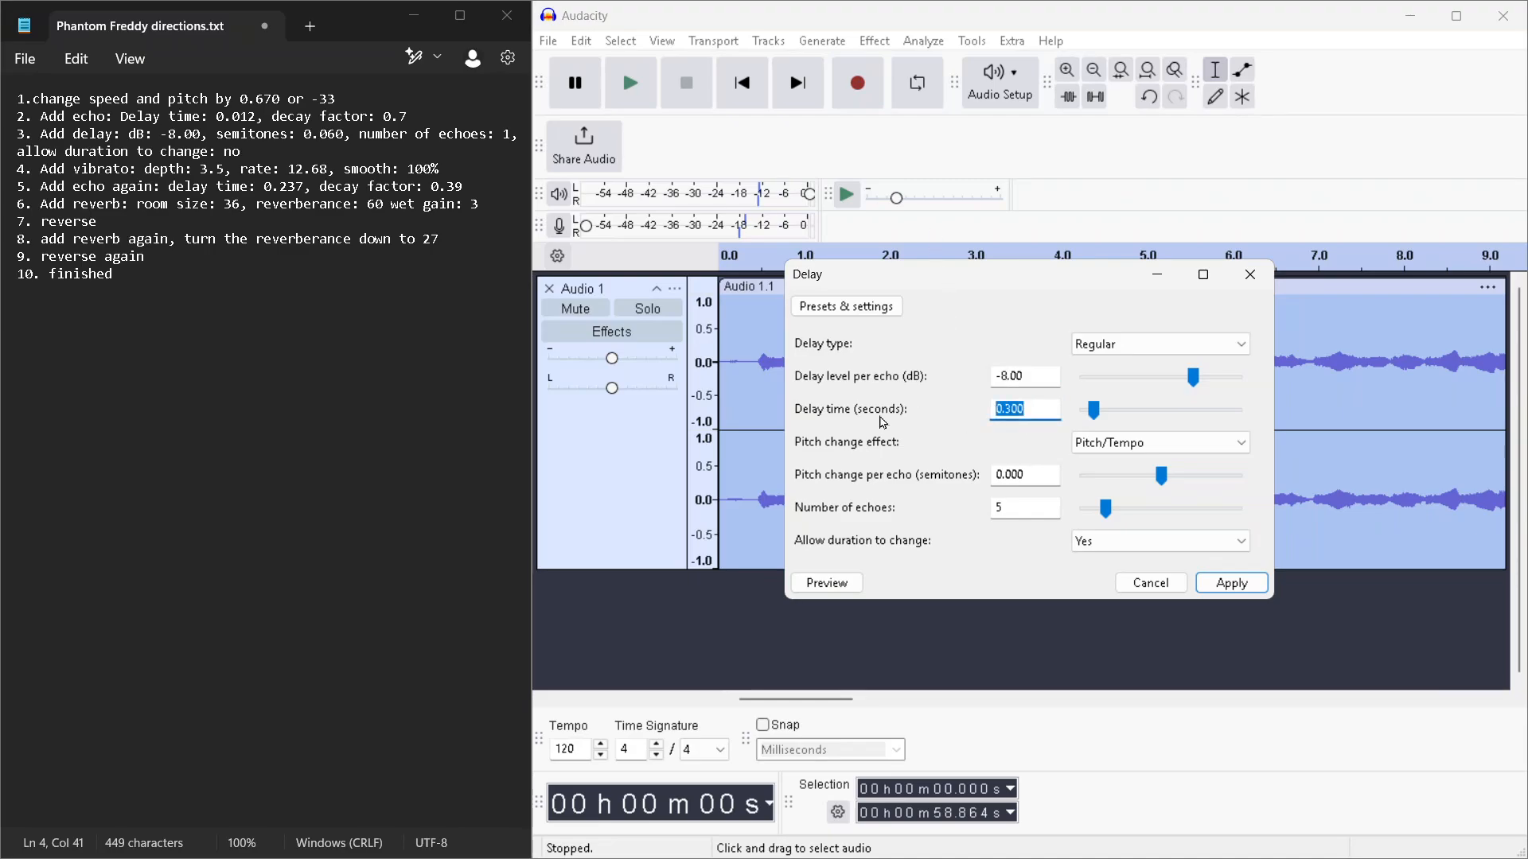
pyautogui.write('0')
pyautogui.click(1046, 478)
pyautogui.doubleClick(1039, 507)
pyautogui.write('1')
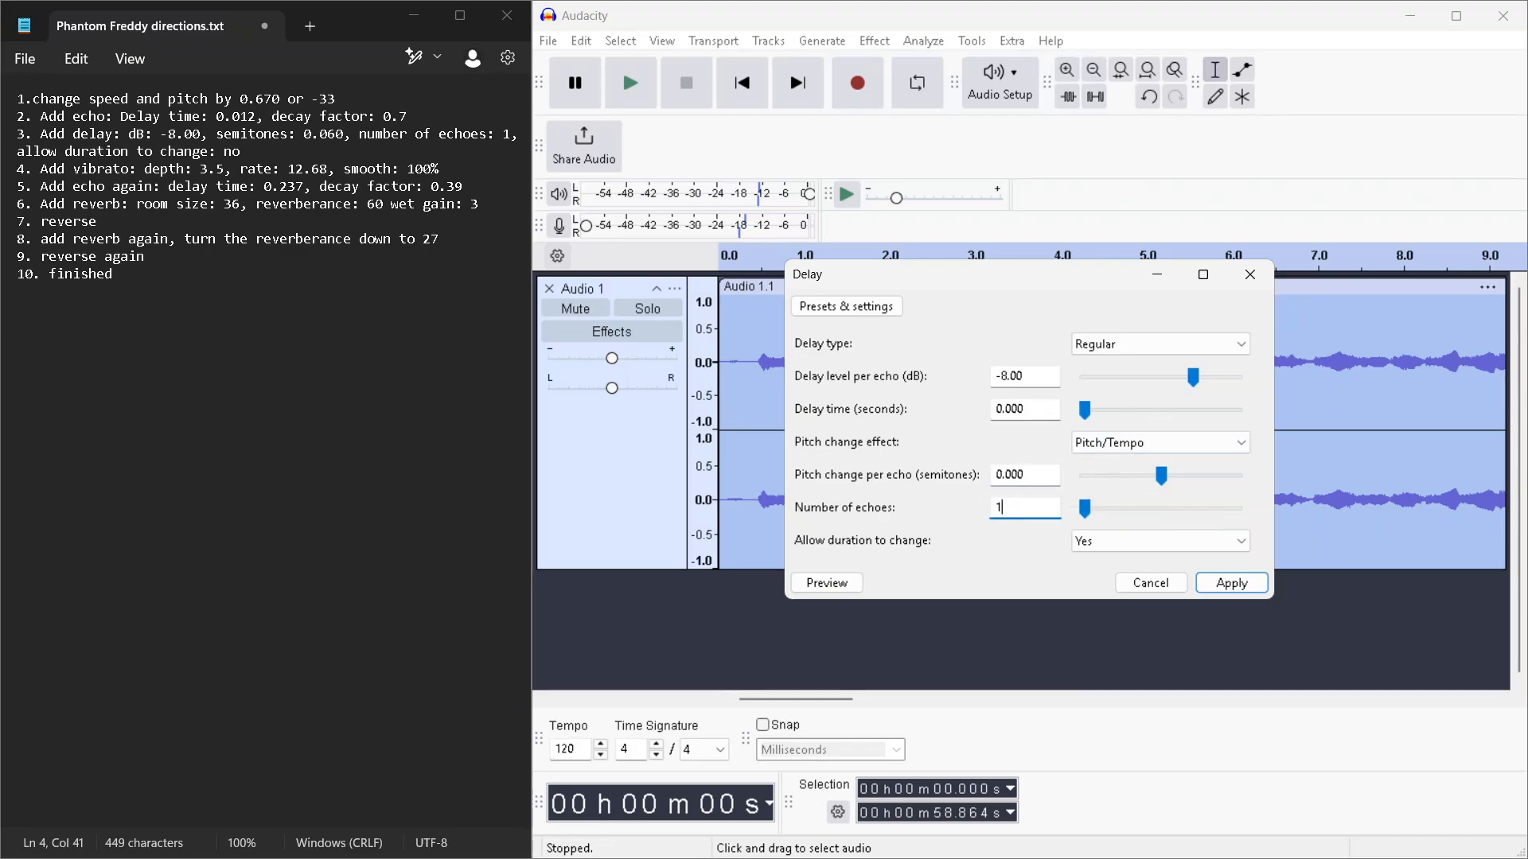
pyautogui.click(1133, 543)
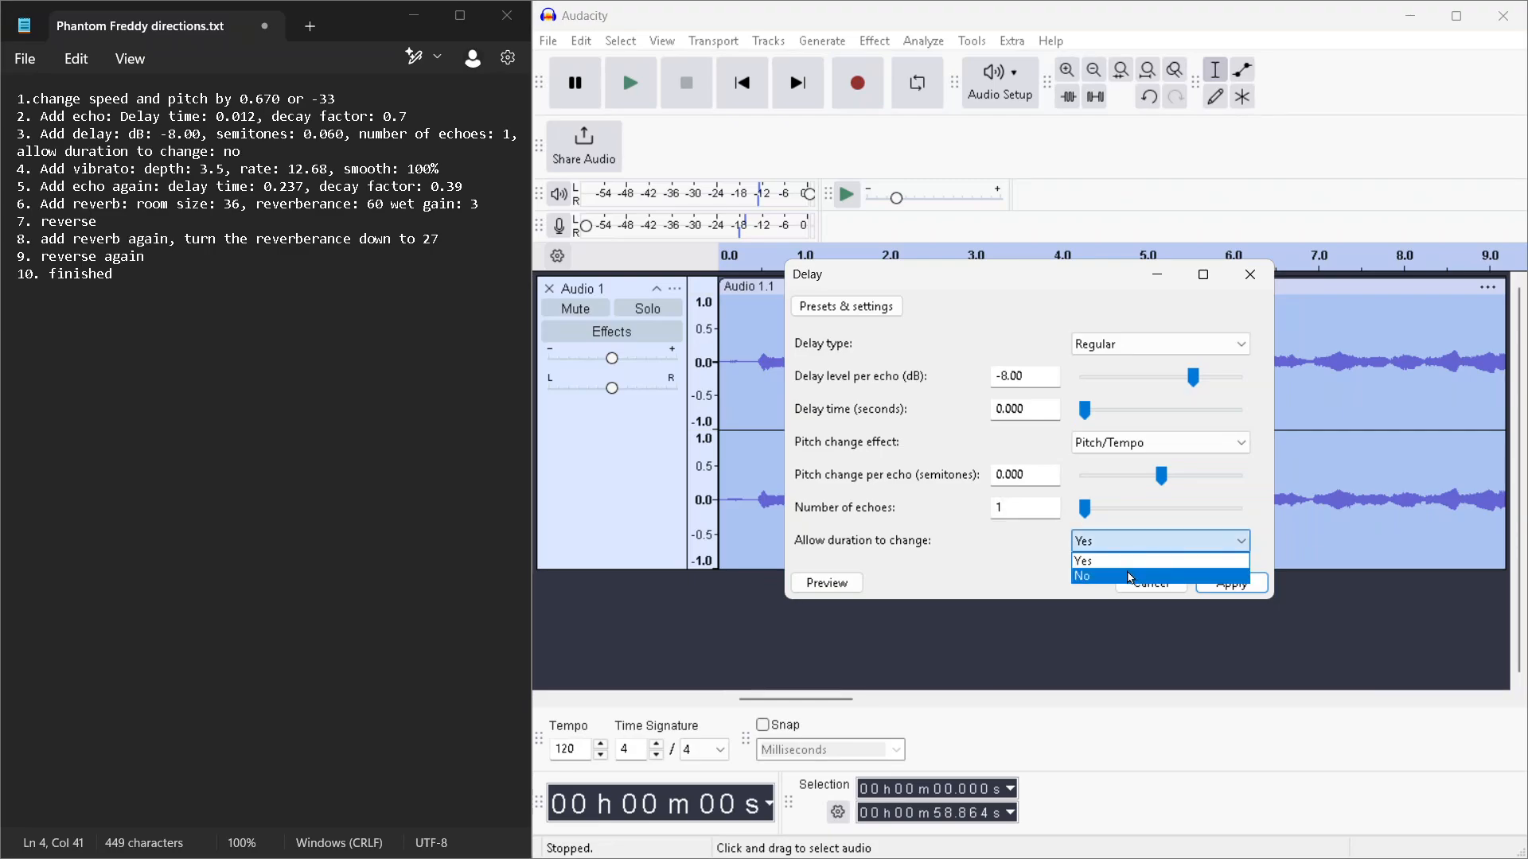
pyautogui.click(1130, 576)
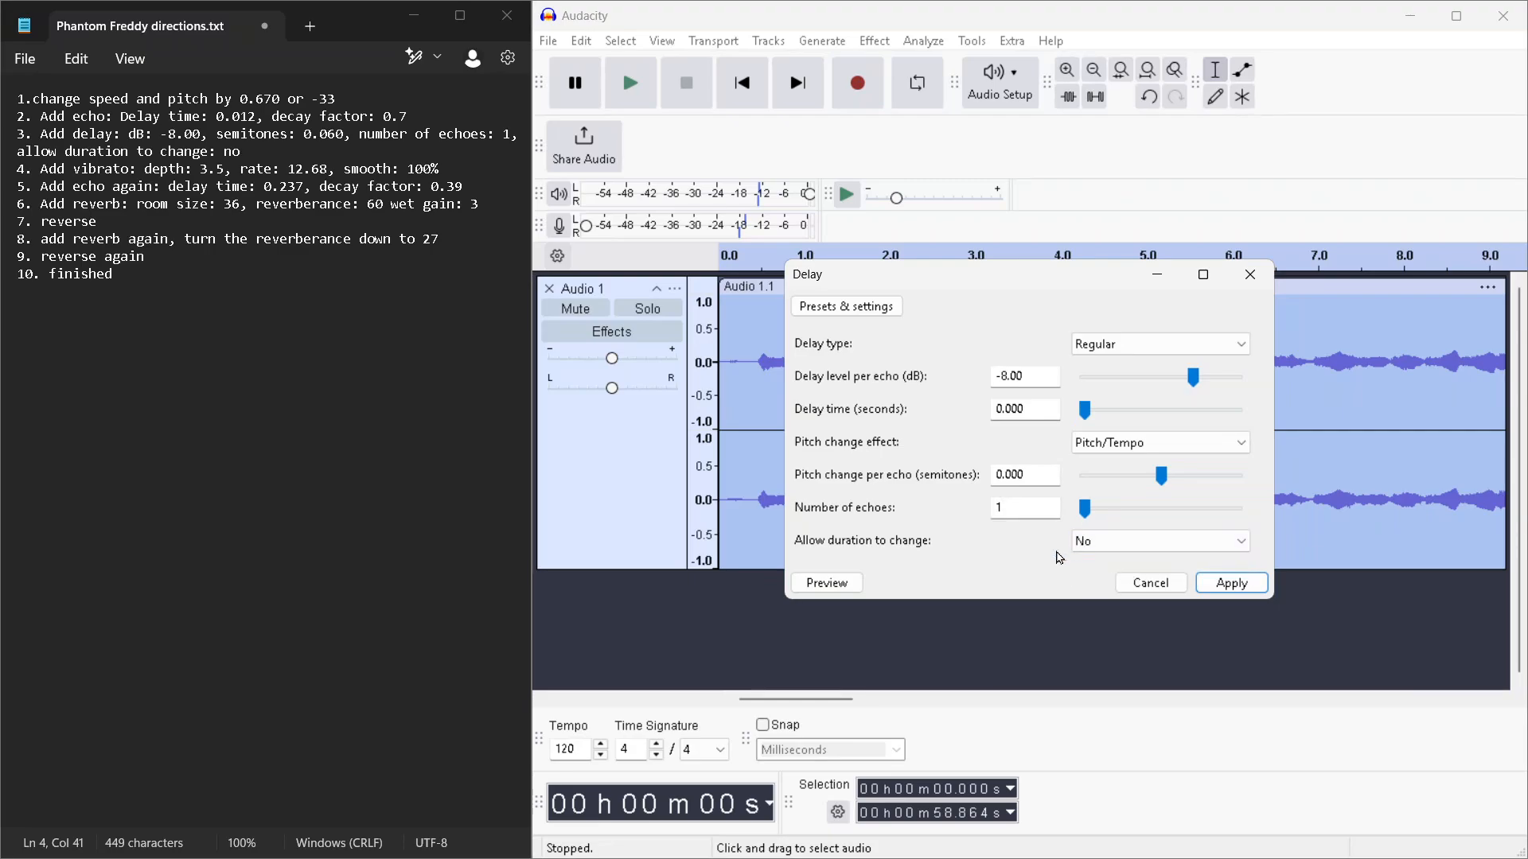
# Apply the delay with High-quality Pitch Shift and a pitch change of 0.060 semitones per echo, and play the start of the track.
pyautogui.click(1145, 443)
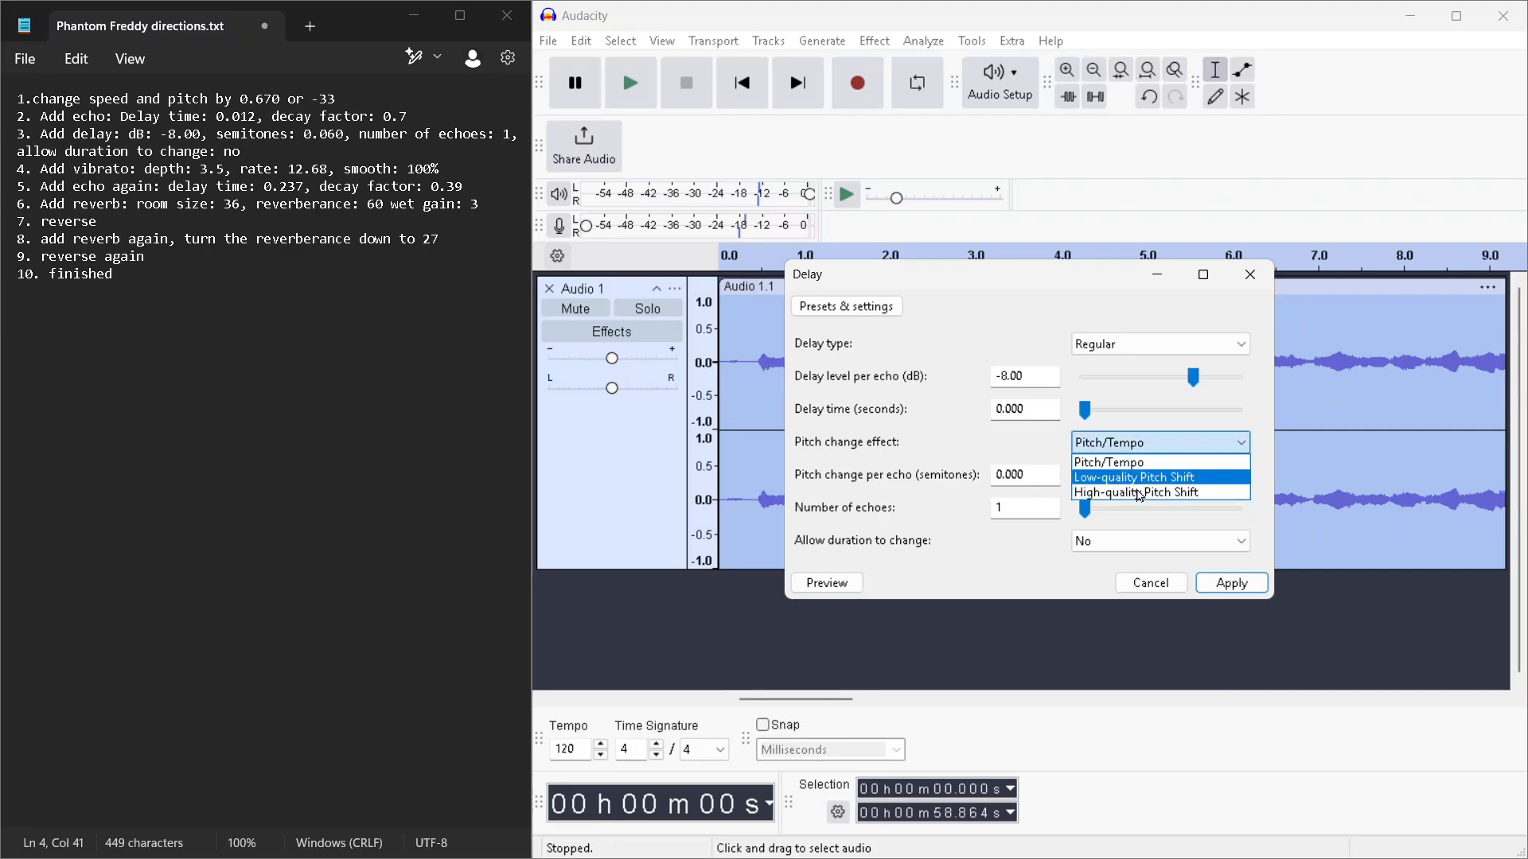
pyautogui.click(1139, 493)
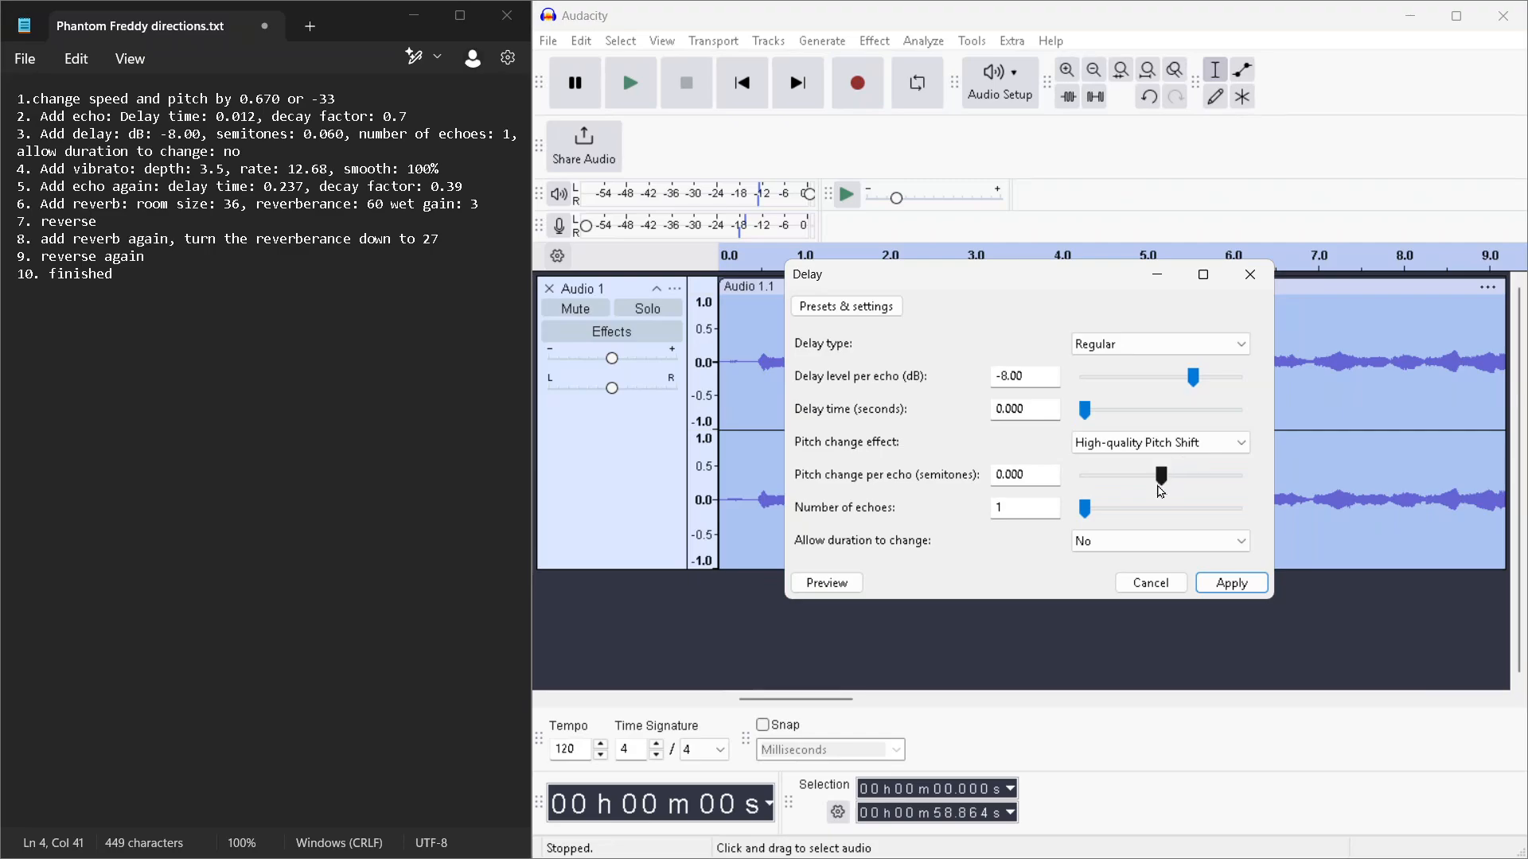
pyautogui.moveTo(1164, 477); pyautogui.dragTo(1168, 478)
pyautogui.click(1232, 584)
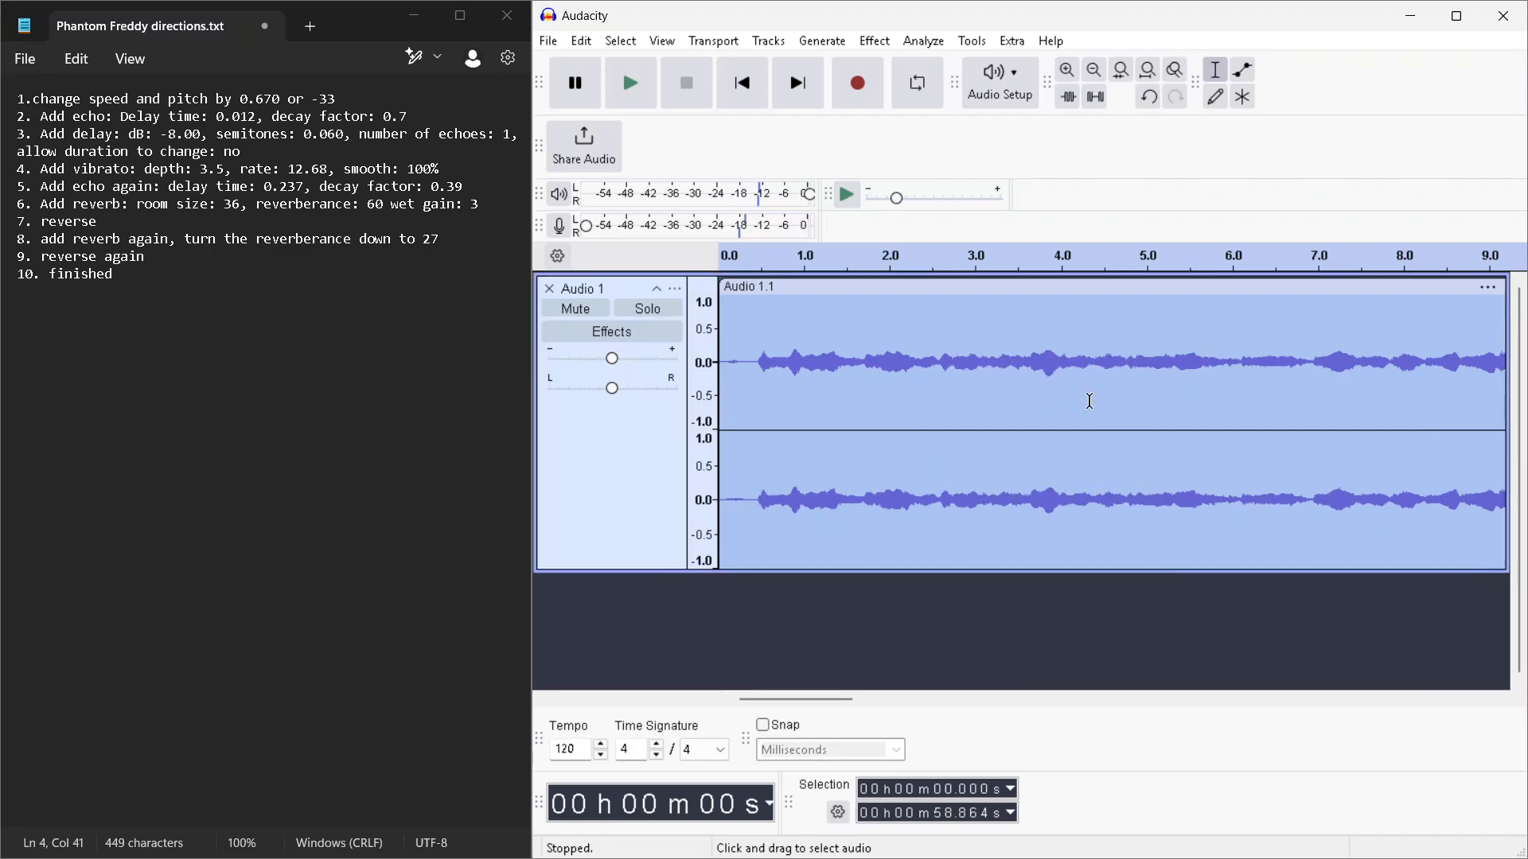
pyautogui.click(629, 84)
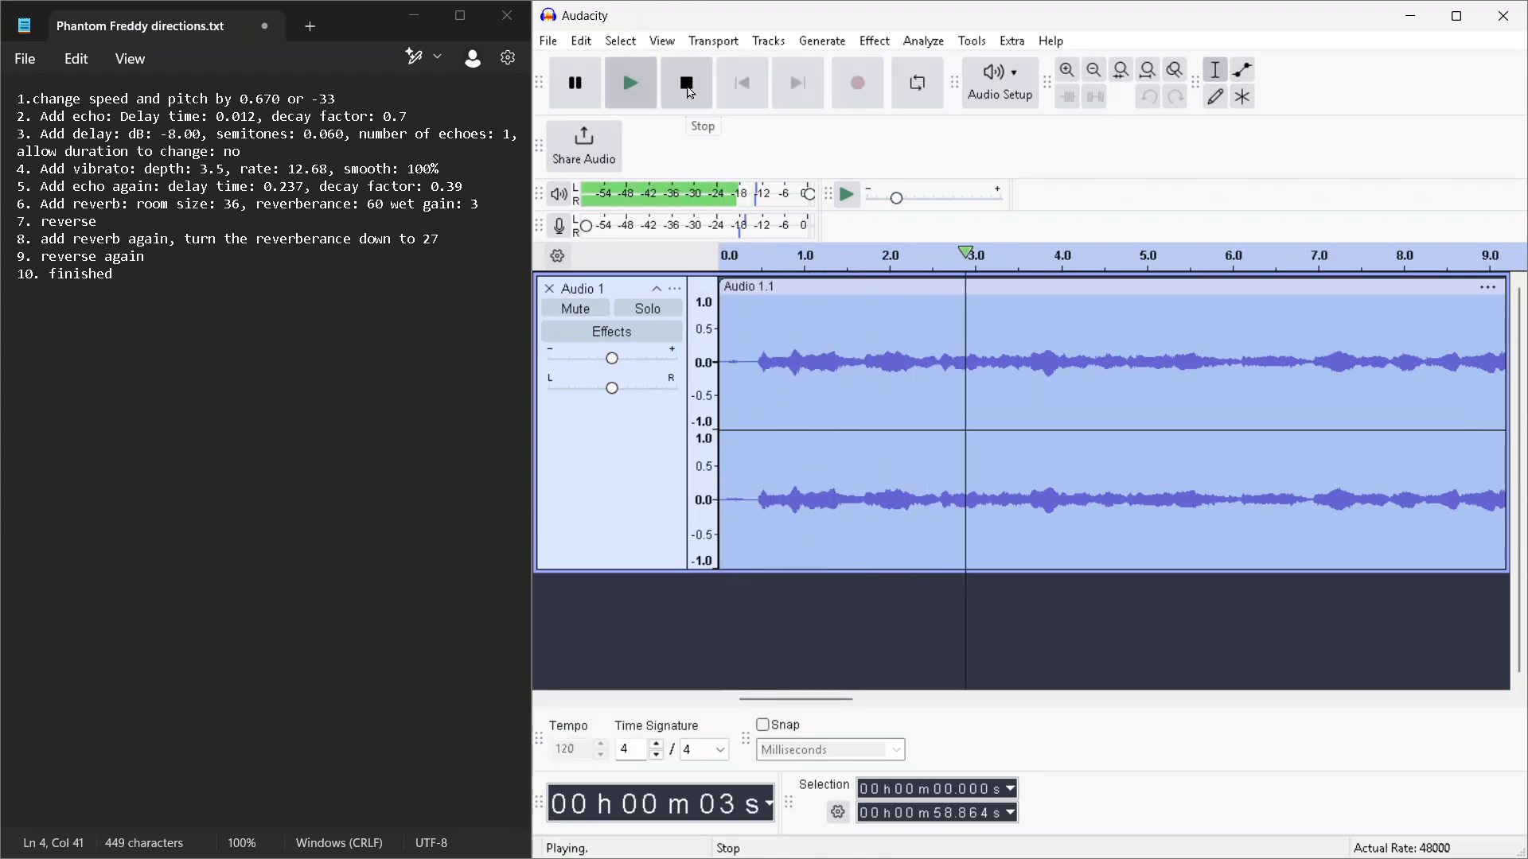
pyautogui.click(690, 94)
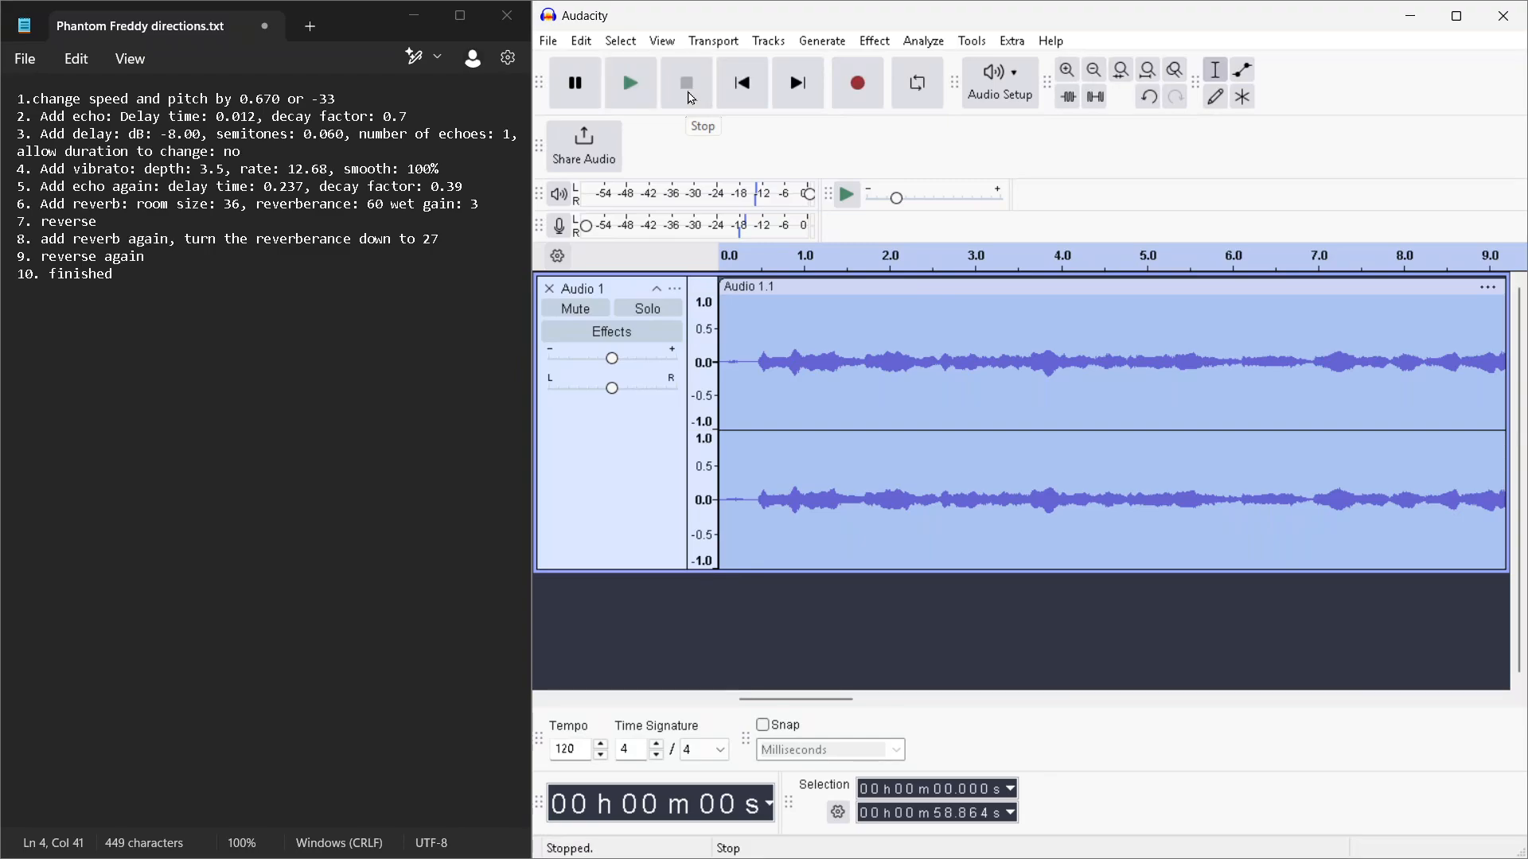
# Open the MVibrato effect for the track and set its rate to 12.68 Hz.
pyautogui.click(885, 47)
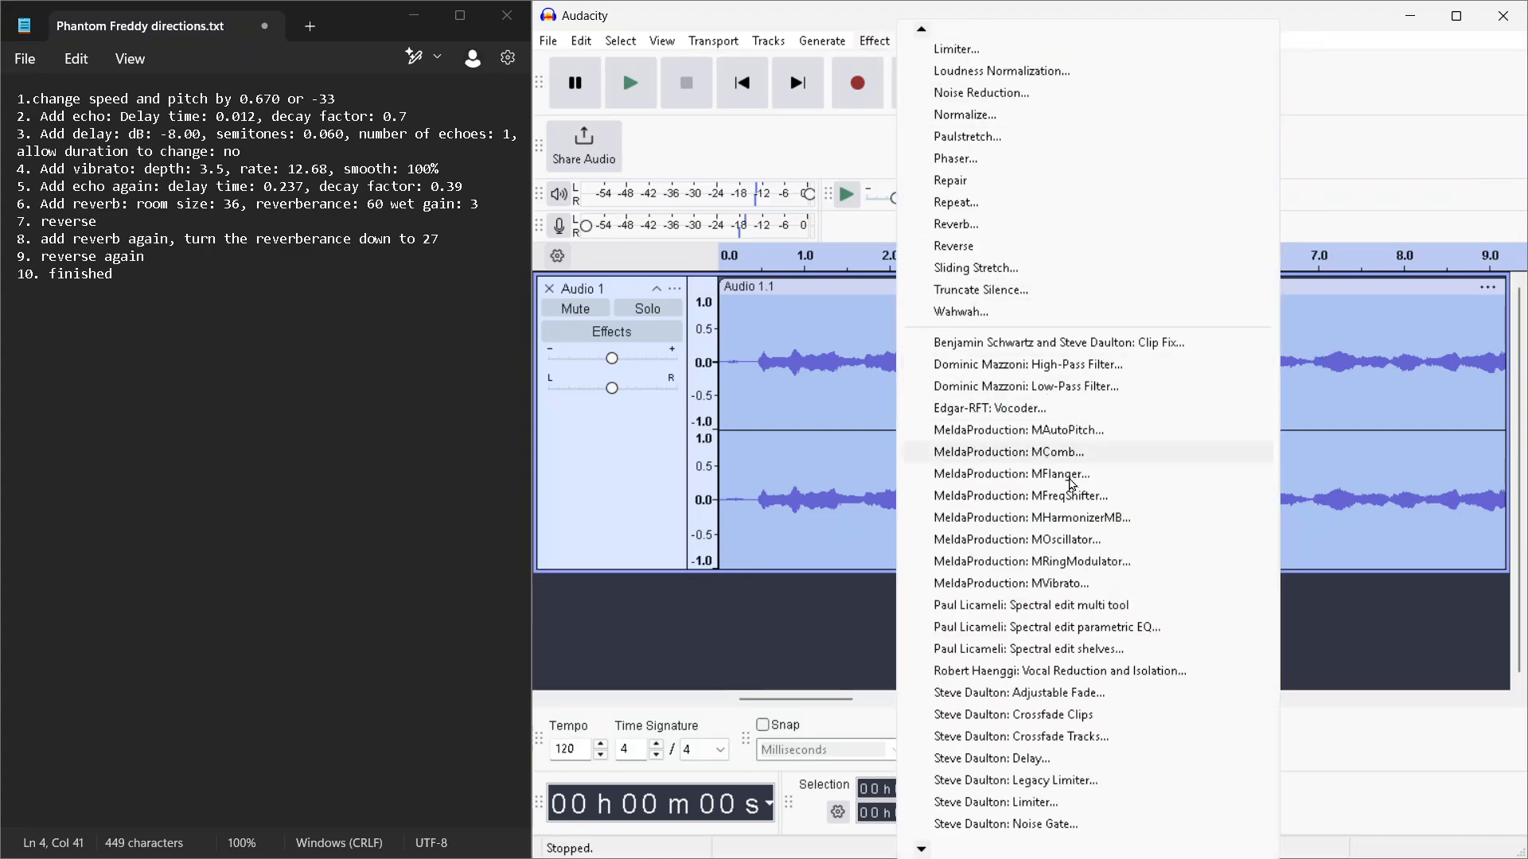
pyautogui.click(1079, 585)
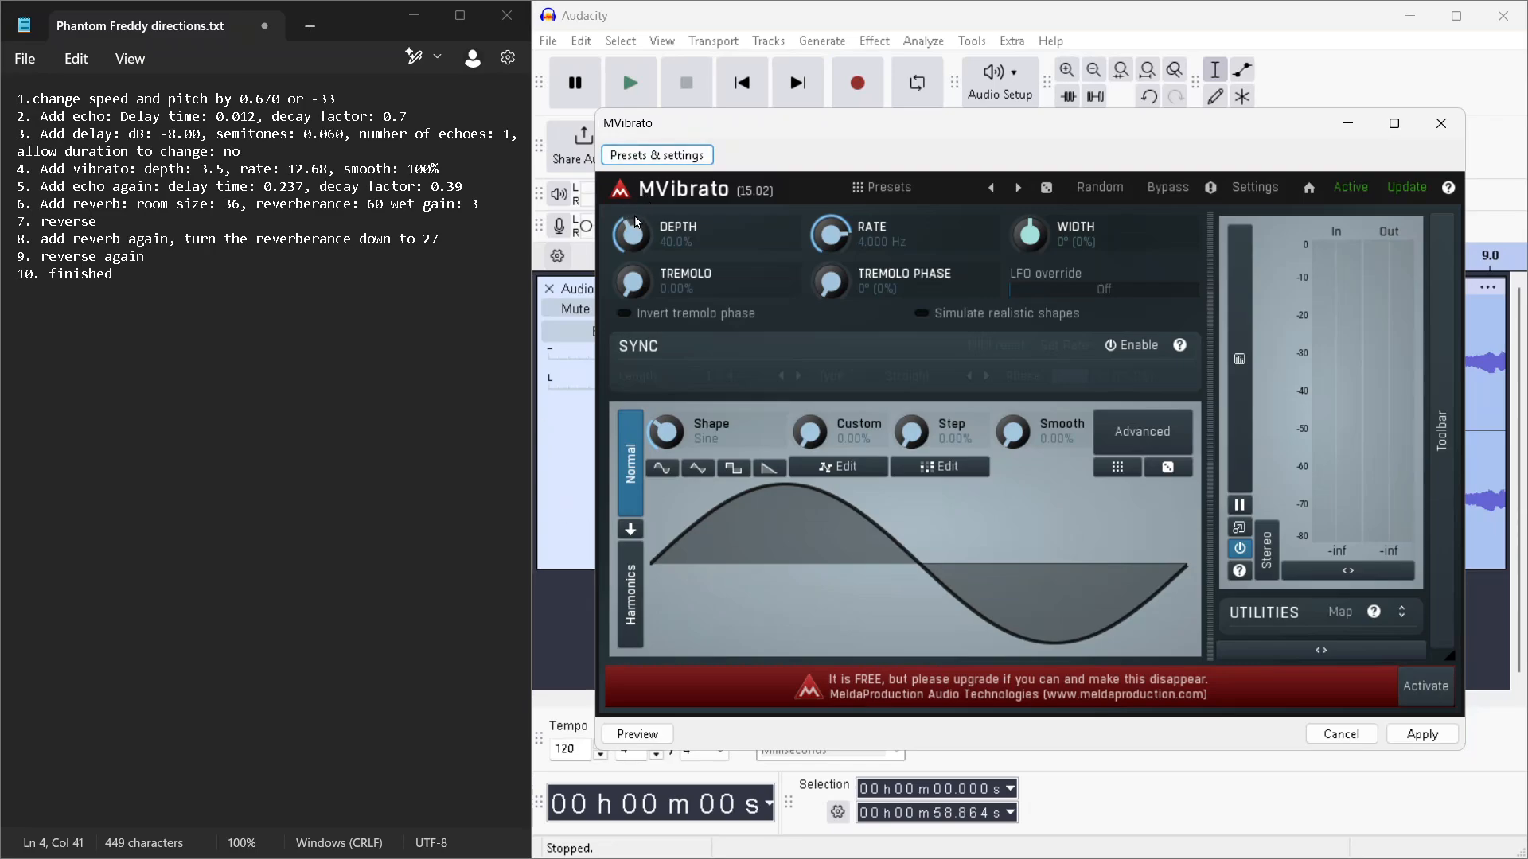
pyautogui.click(841, 246)
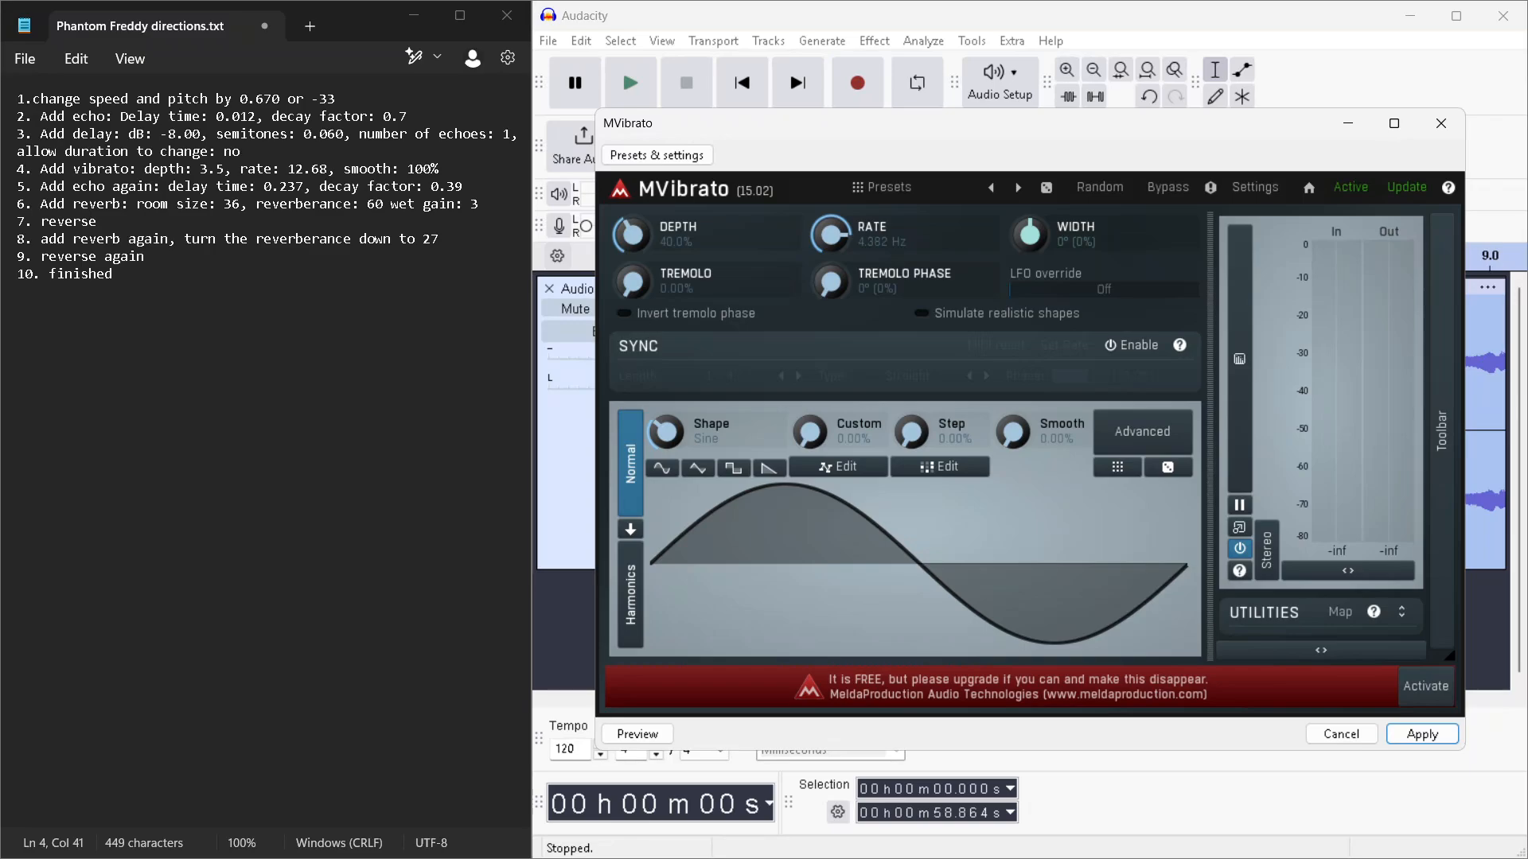
pyautogui.moveTo(841, 246); pyautogui.dragTo(841, 242)
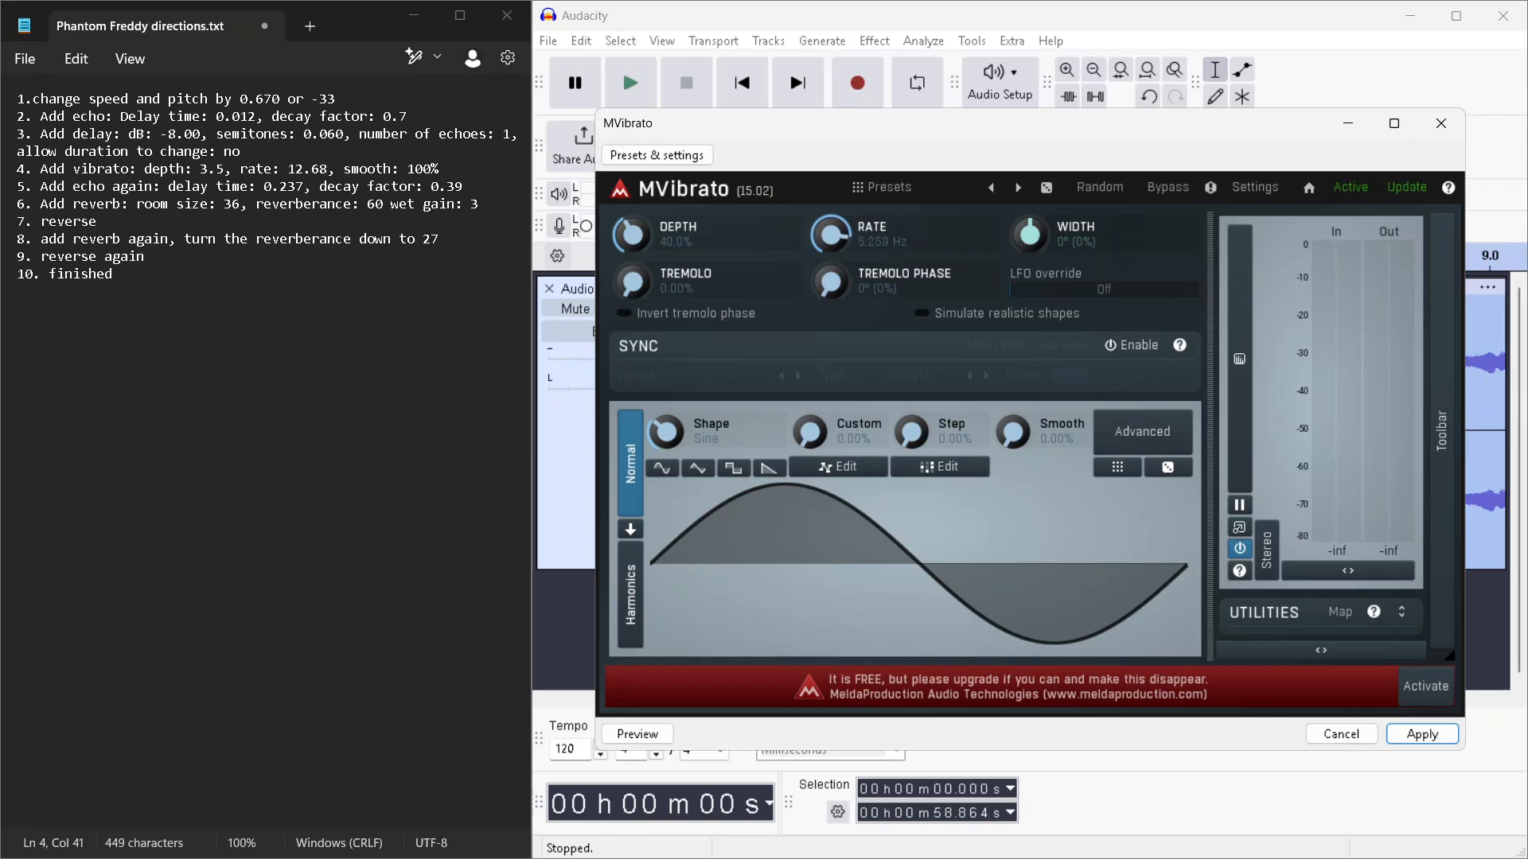
pyautogui.doubleClick(839, 238)
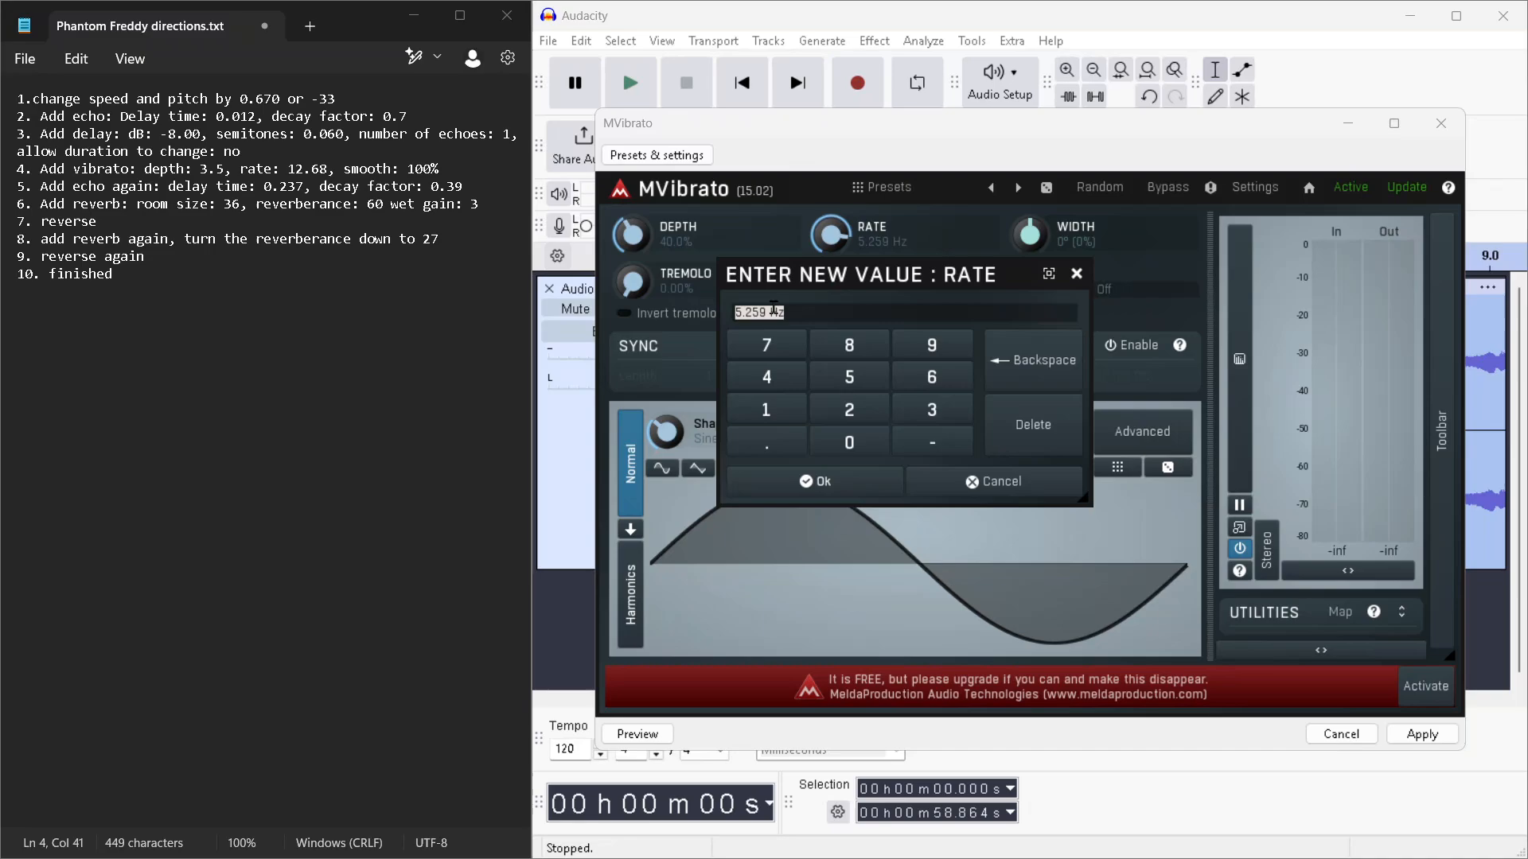
pyautogui.click(766, 311)
pyautogui.moveTo(767, 311); pyautogui.dragTo(732, 312)
pyautogui.click(793, 408)
pyautogui.click(841, 410)
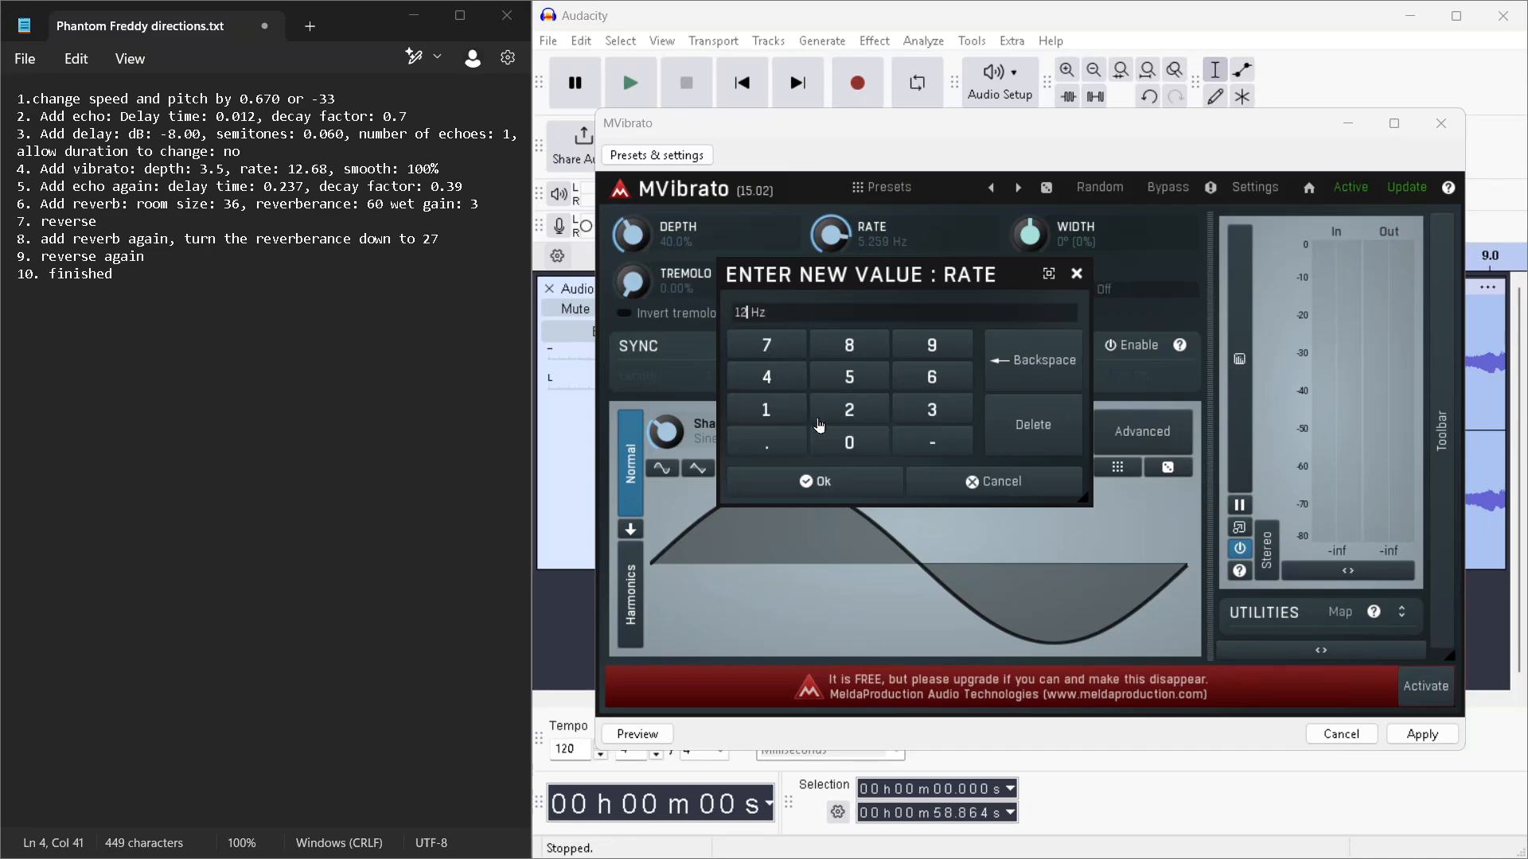
pyautogui.click(766, 441)
pyautogui.click(932, 378)
pyautogui.click(849, 345)
pyautogui.click(851, 487)
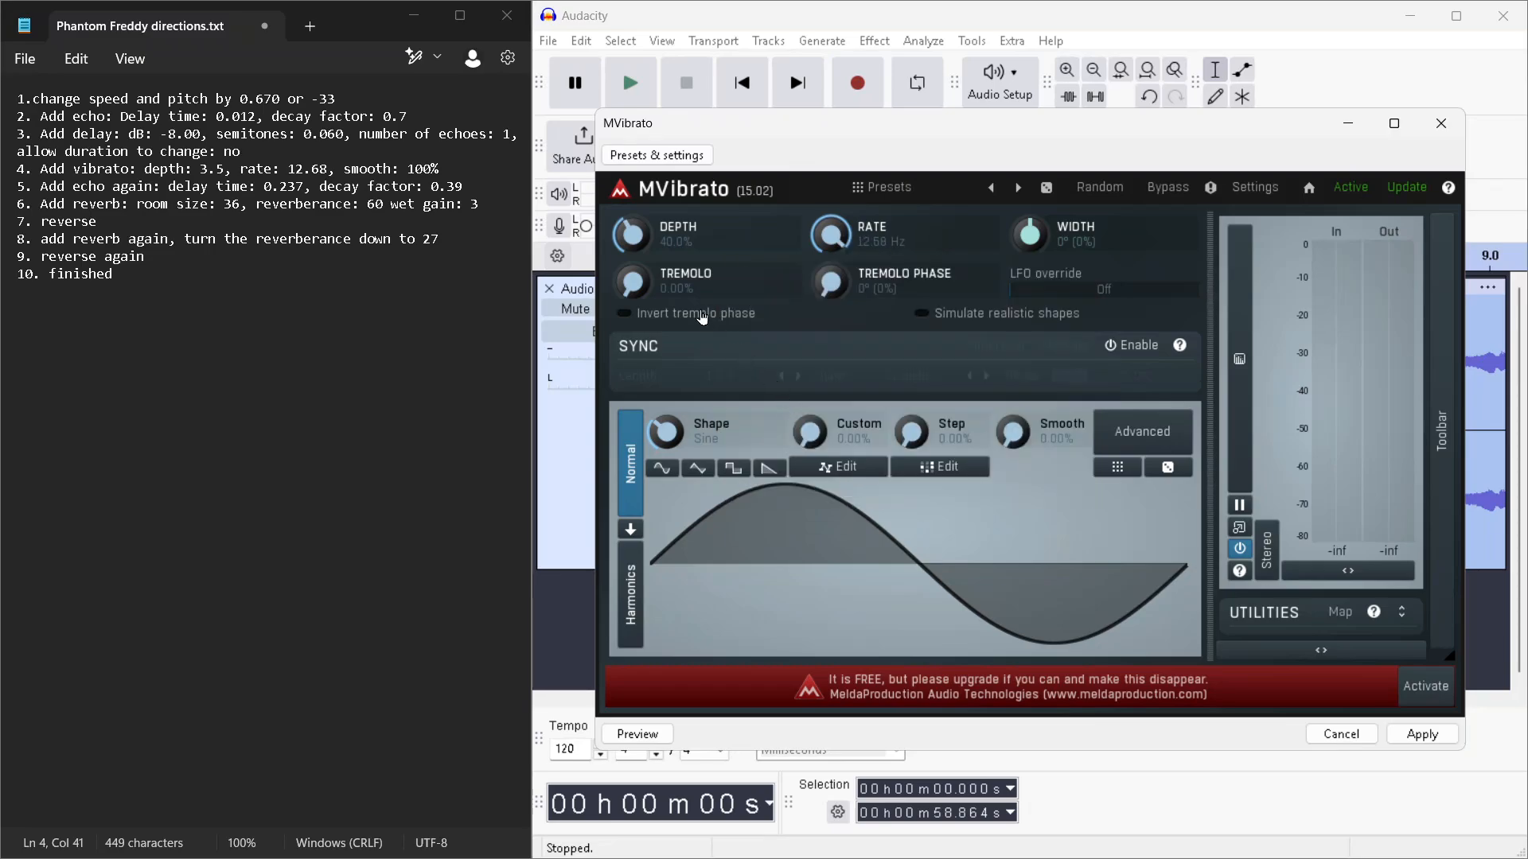
# Set the vibrato depth to 3.5%.
pyautogui.doubleClick(673, 252)
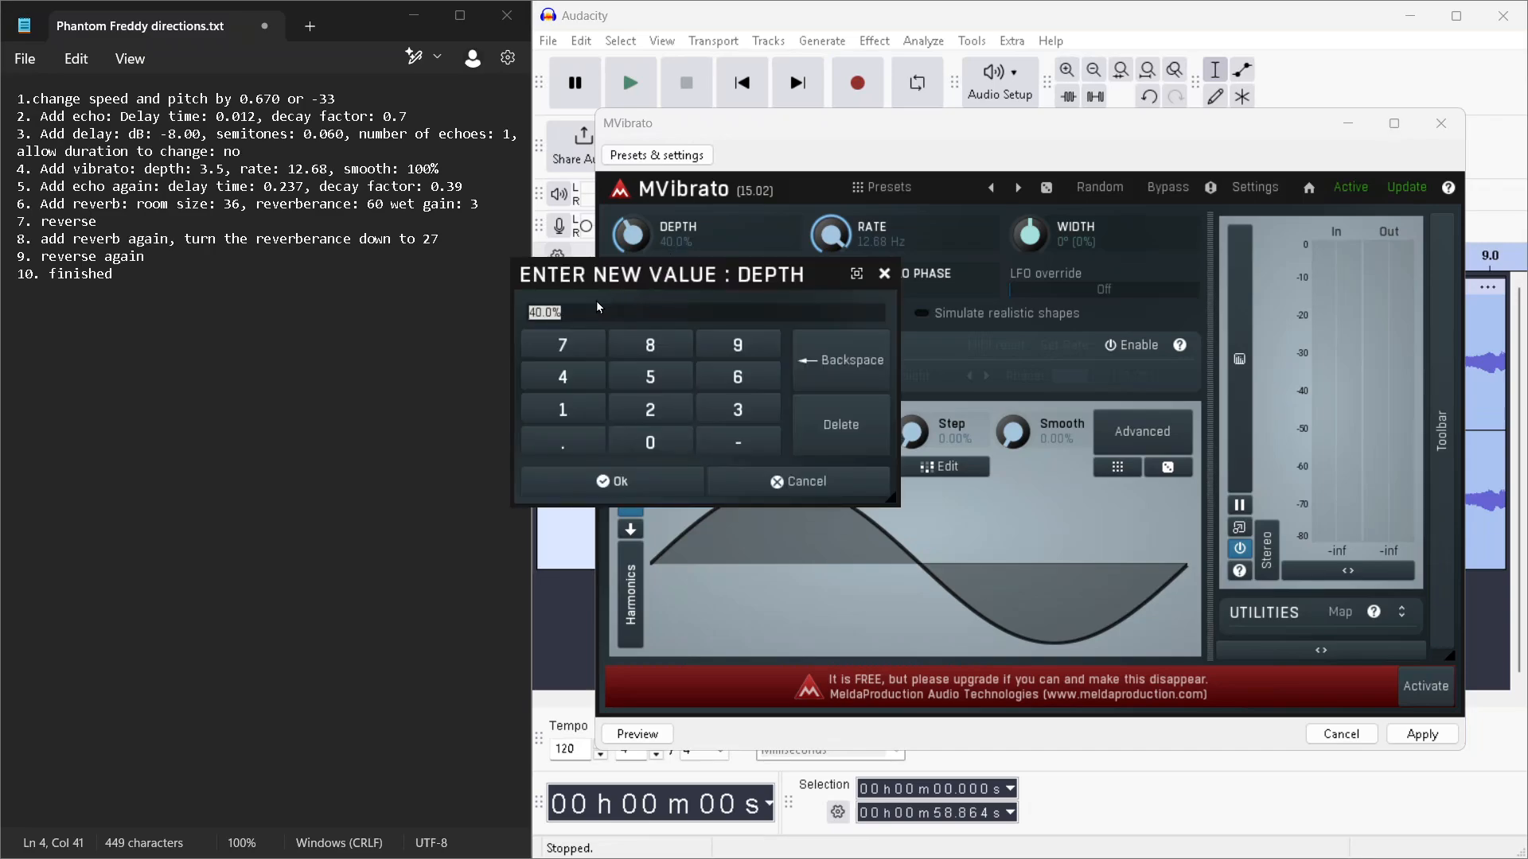
pyautogui.click(727, 413)
pyautogui.click(591, 442)
pyautogui.click(651, 382)
pyautogui.click(694, 481)
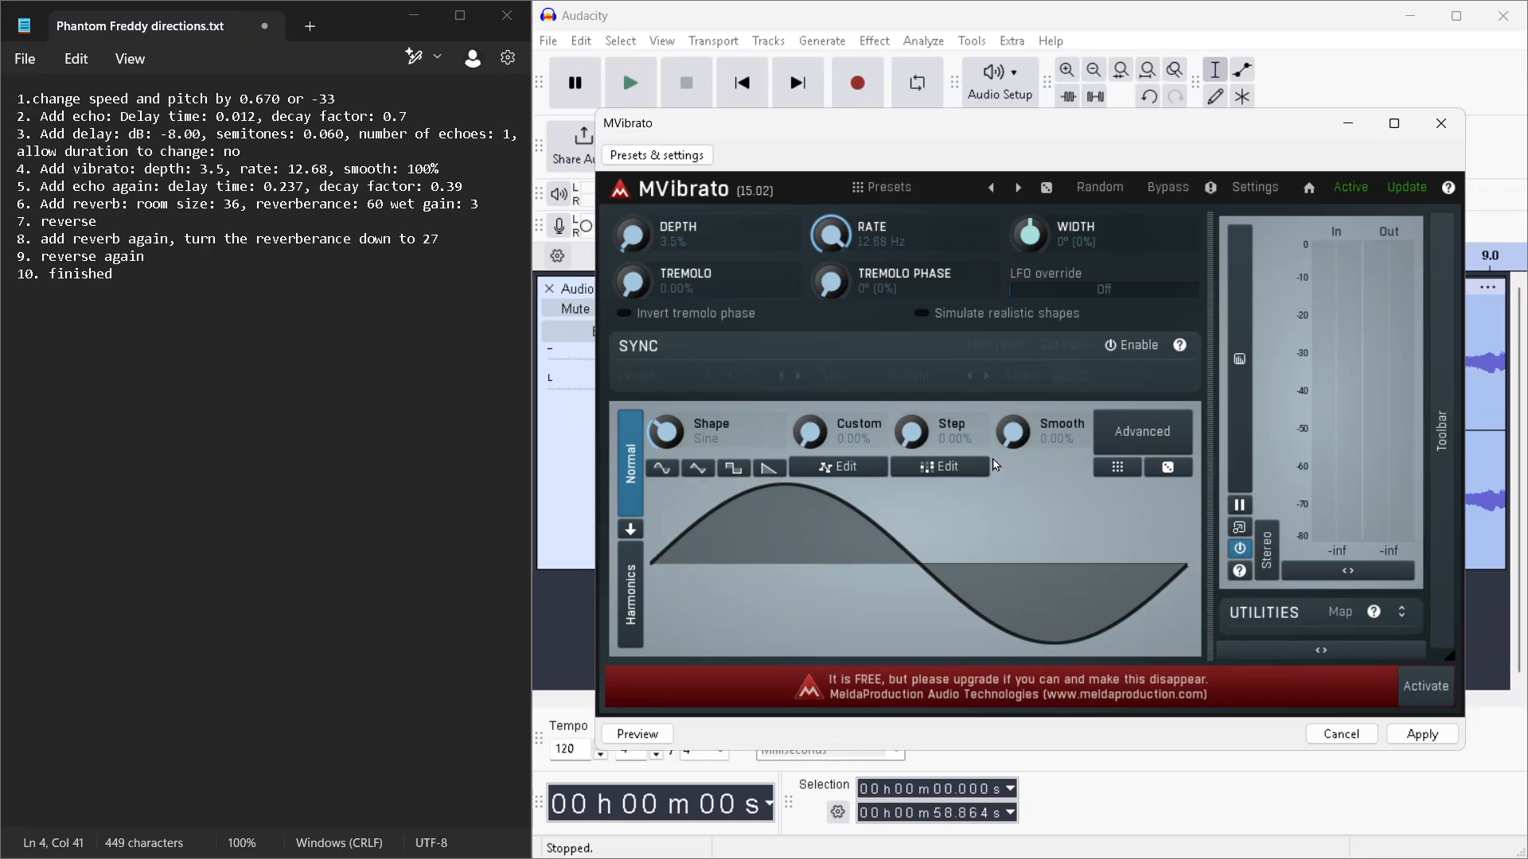
# Set the vibrato smoothing to 100%, apply the effect to the track, and play the start of the result.
pyautogui.moveTo(1012, 440); pyautogui.dragTo(1012, 366)
pyautogui.click(1422, 734)
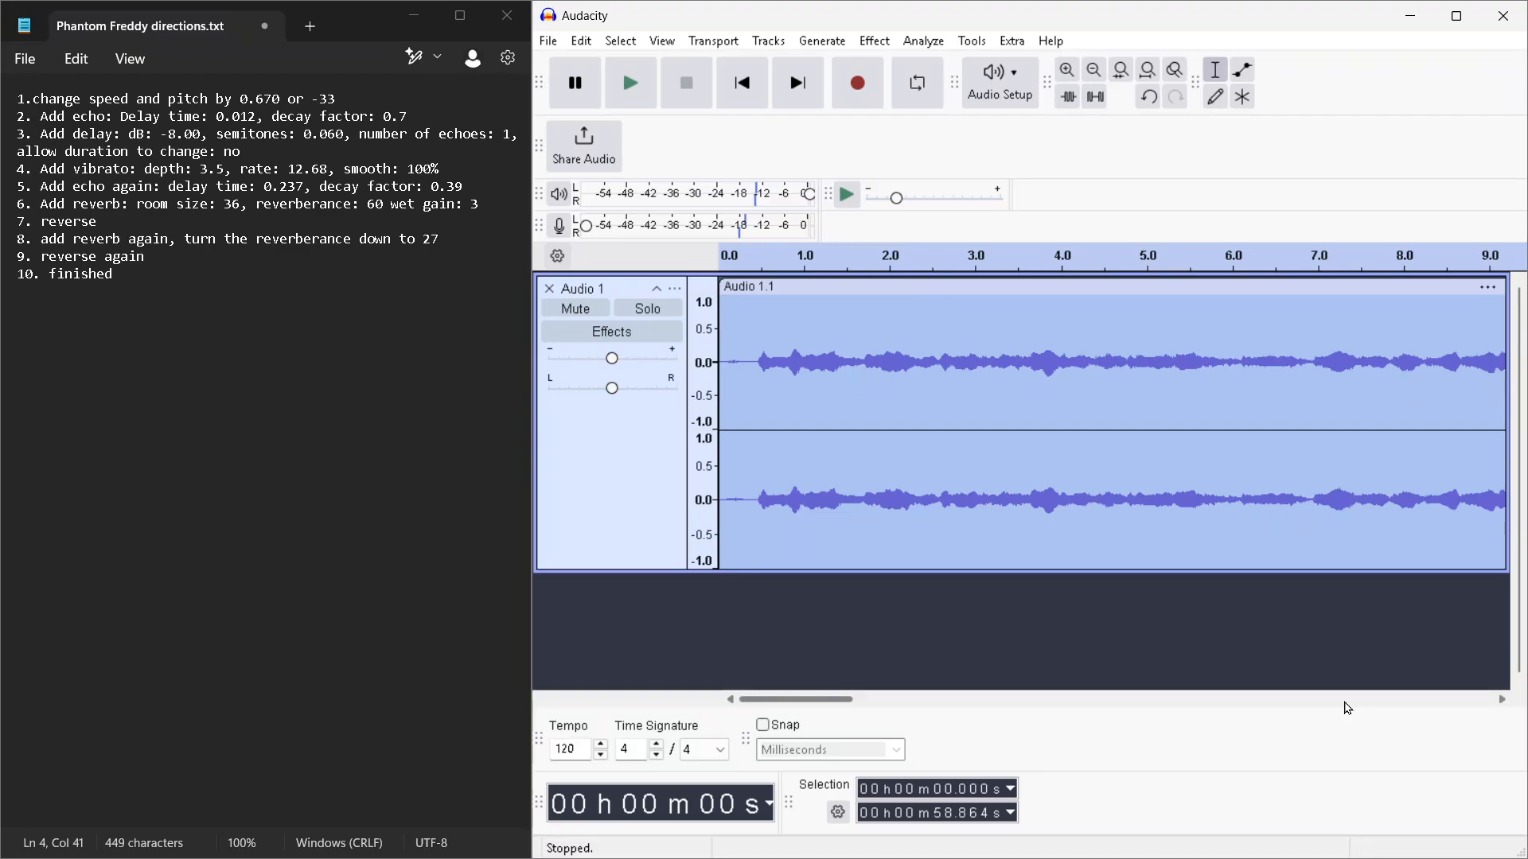
pyautogui.click(655, 104)
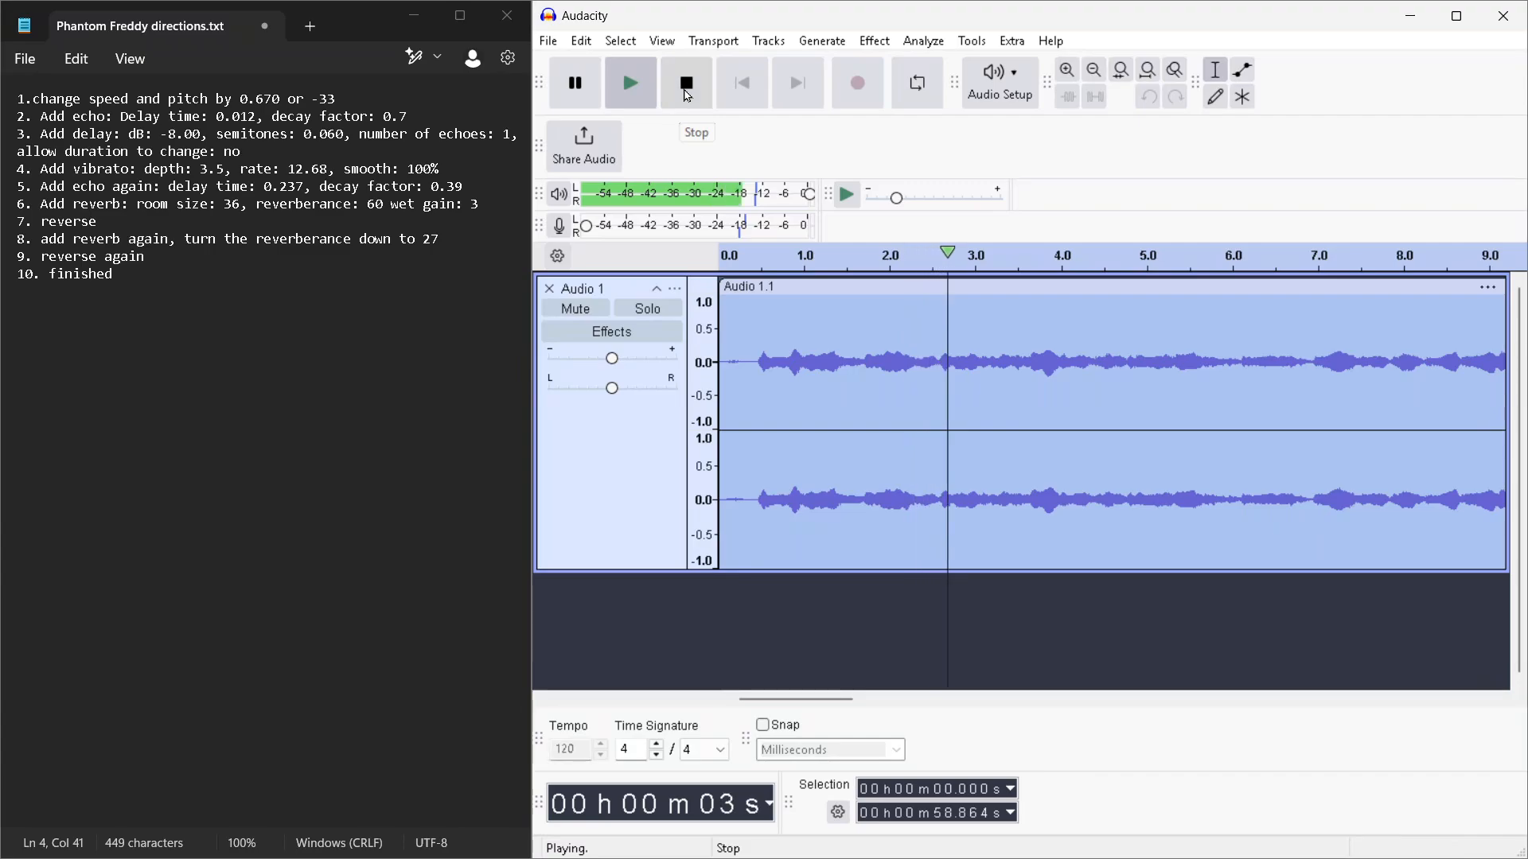
pyautogui.click(688, 96)
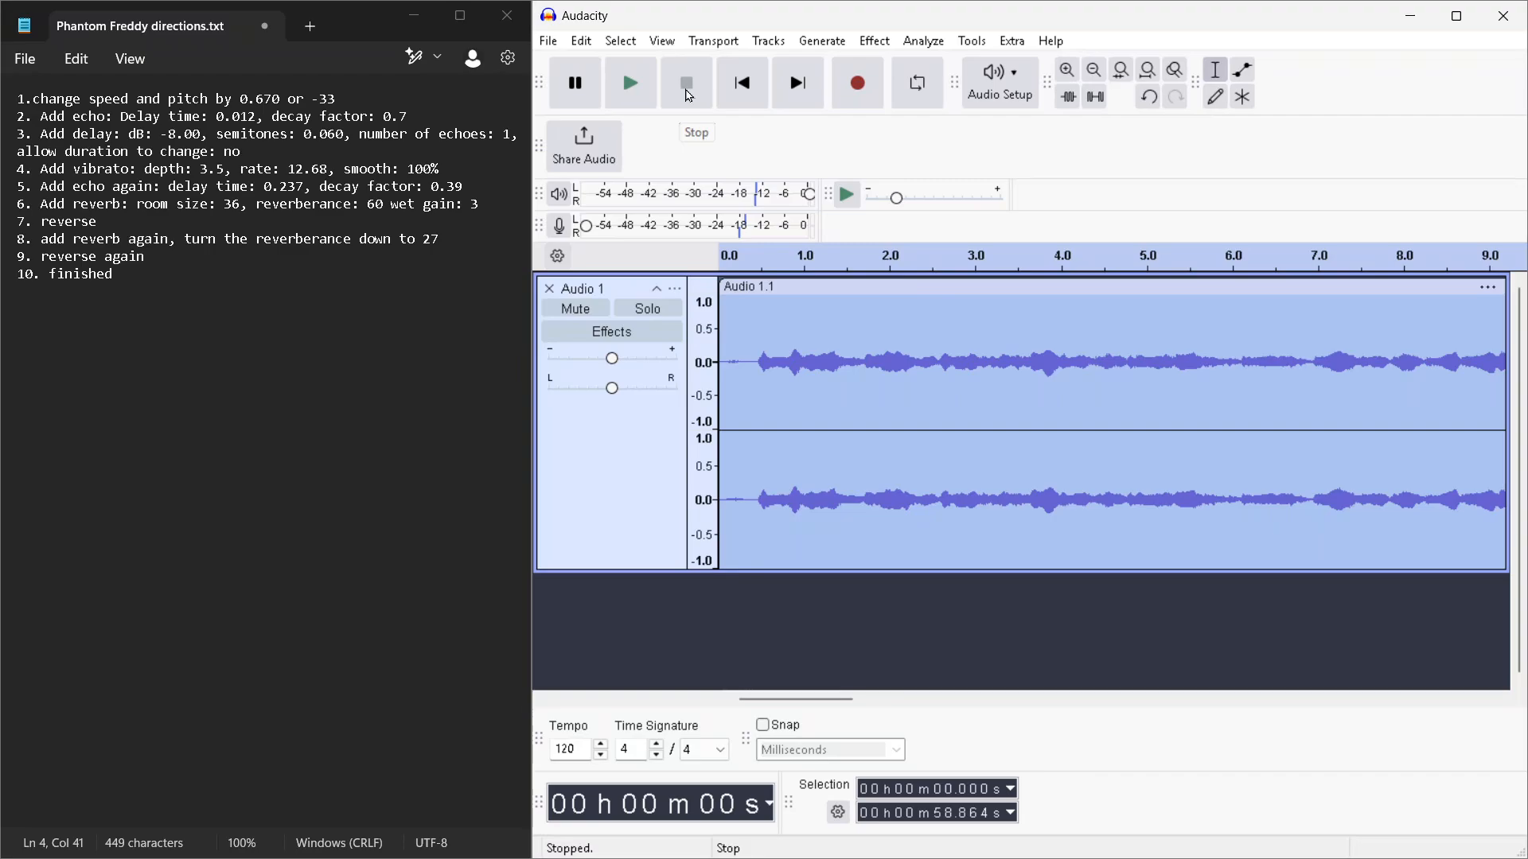
# Open the Echo effect for the track, restore its factory defaults, and set the delay time to 0.237 seconds.
pyautogui.click(874, 41)
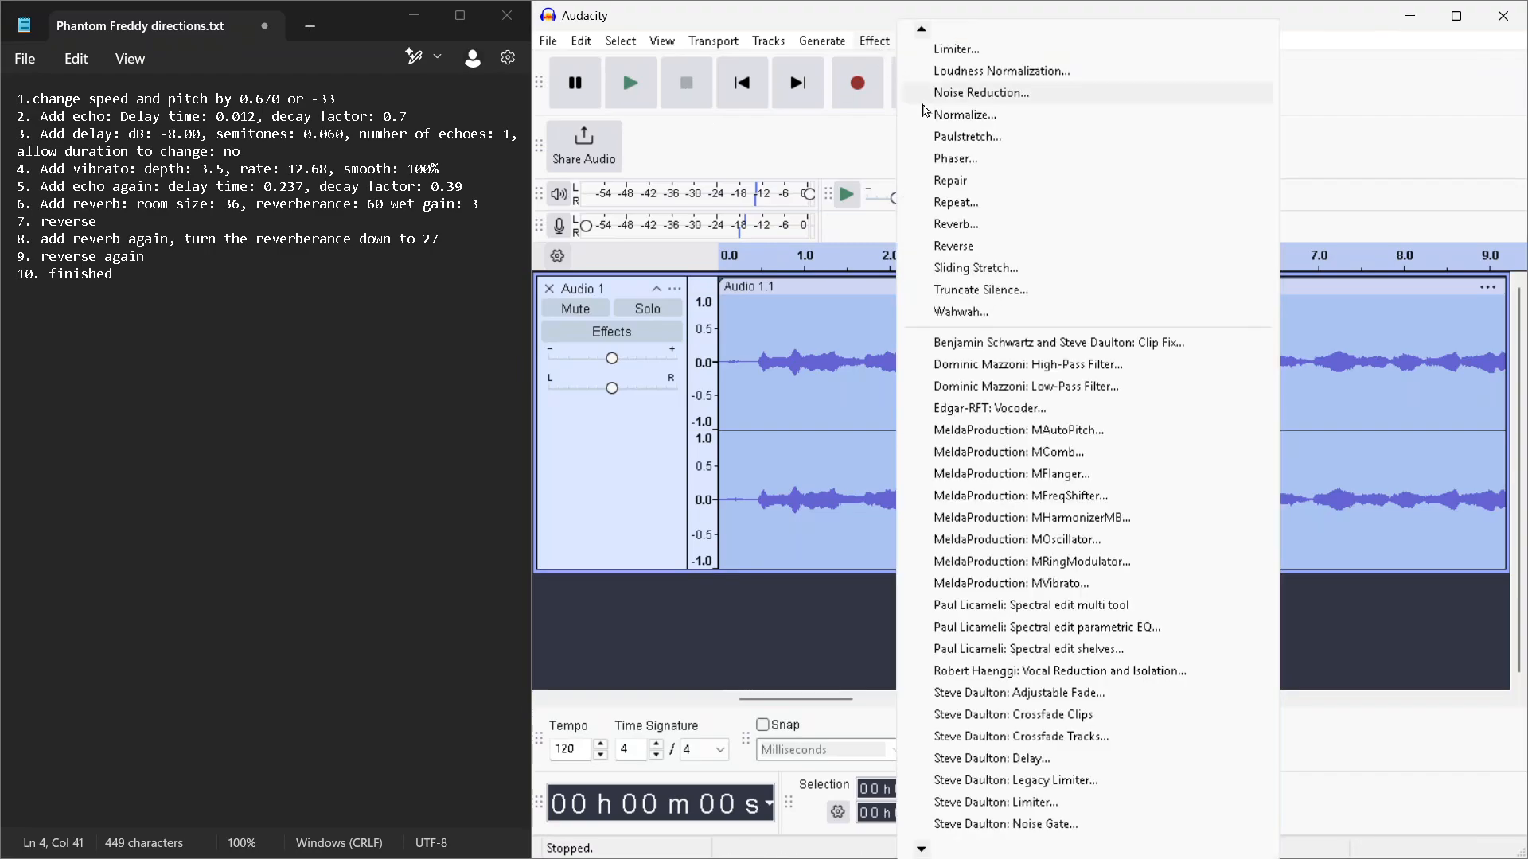
pyautogui.scroll(5, 959, 79)
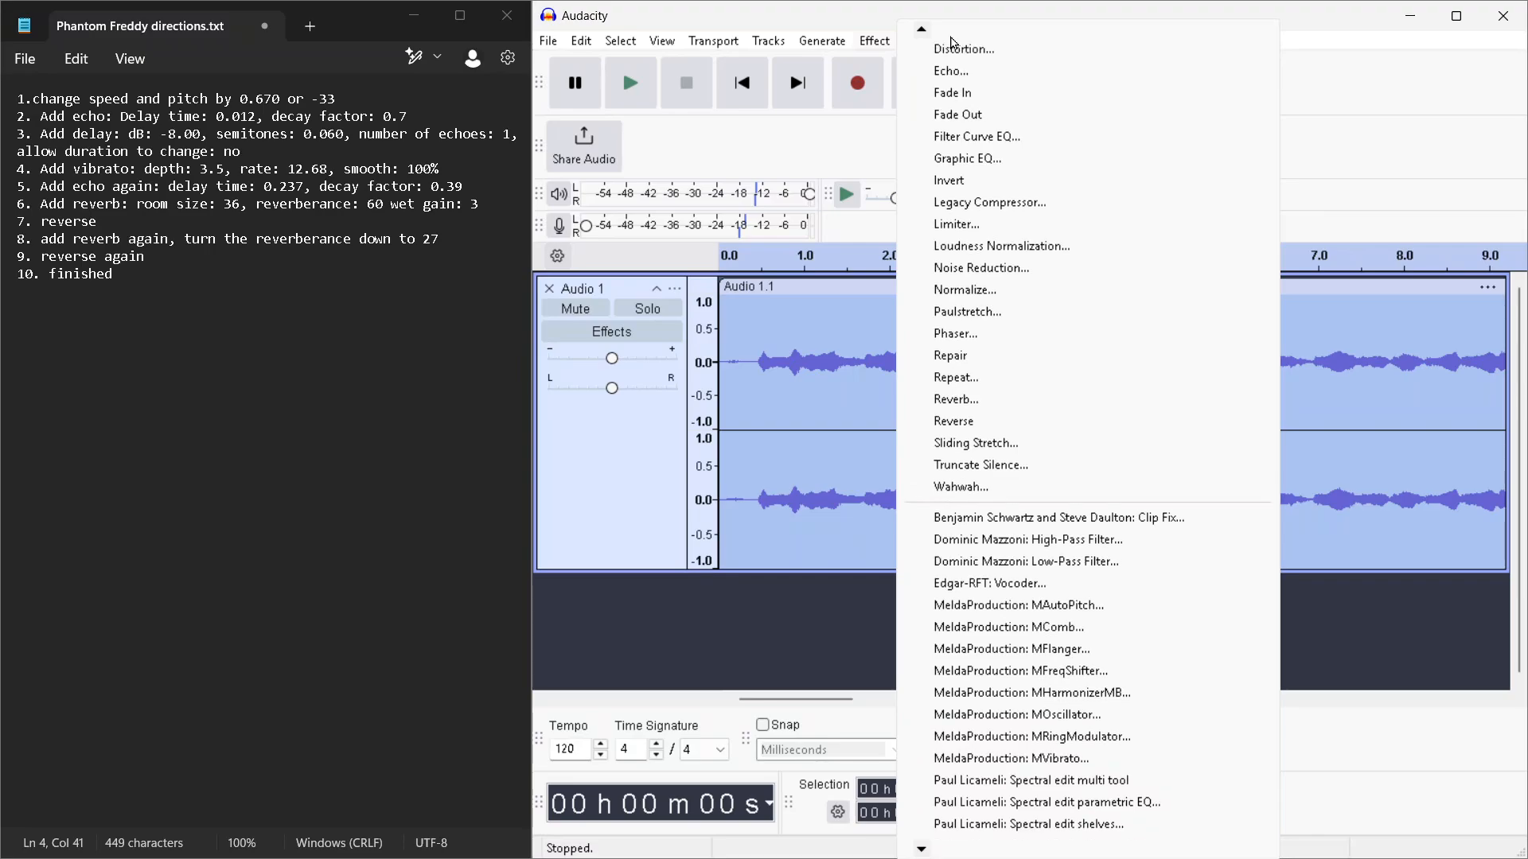
pyautogui.click(972, 94)
pyautogui.click(995, 380)
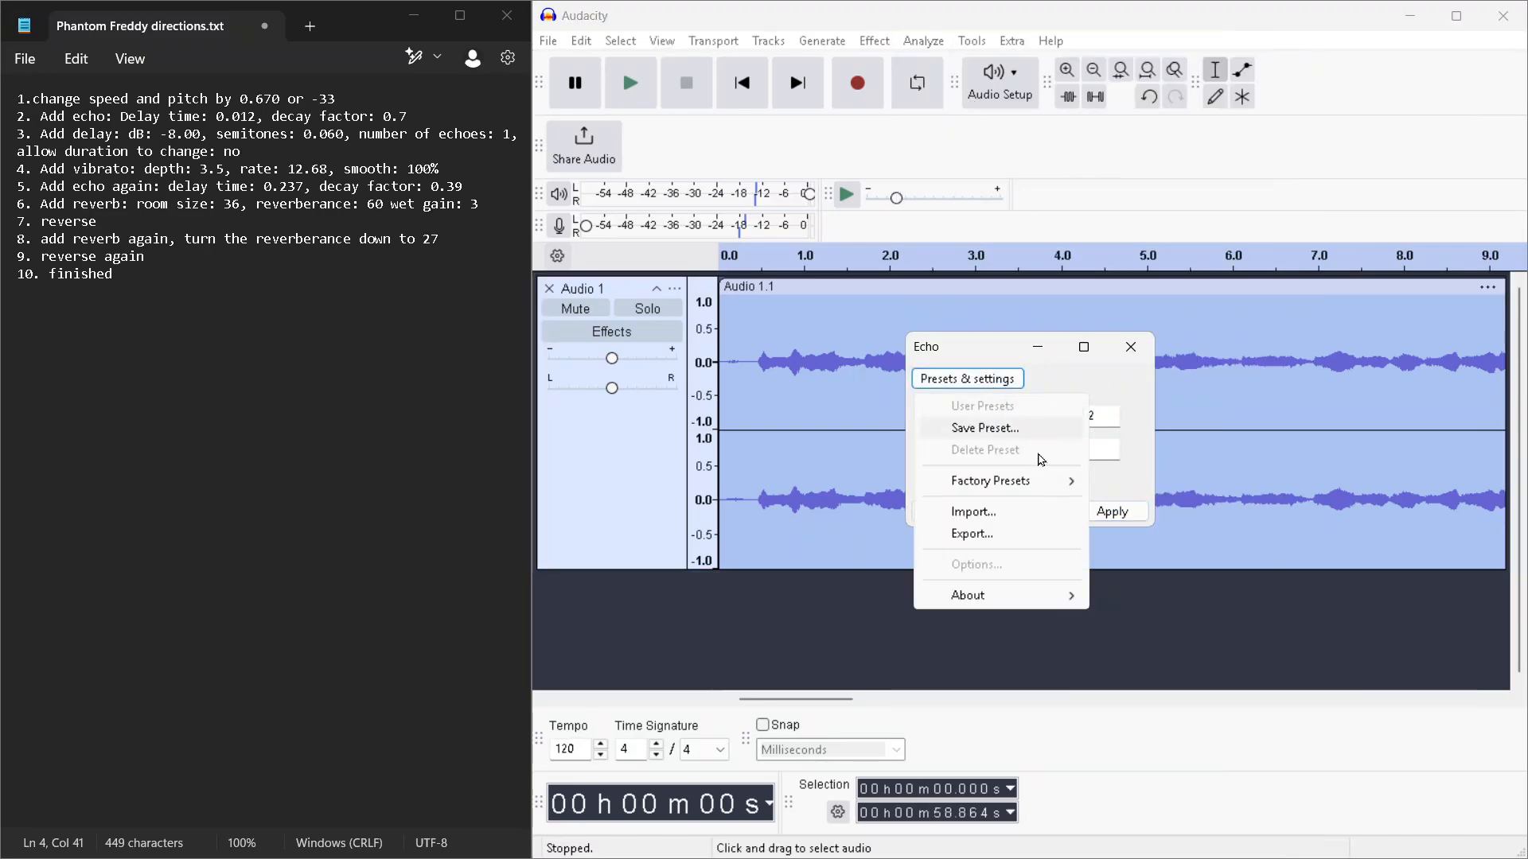
pyautogui.moveTo(1077, 480)
pyautogui.click(1162, 481)
pyautogui.doubleClick(1059, 415)
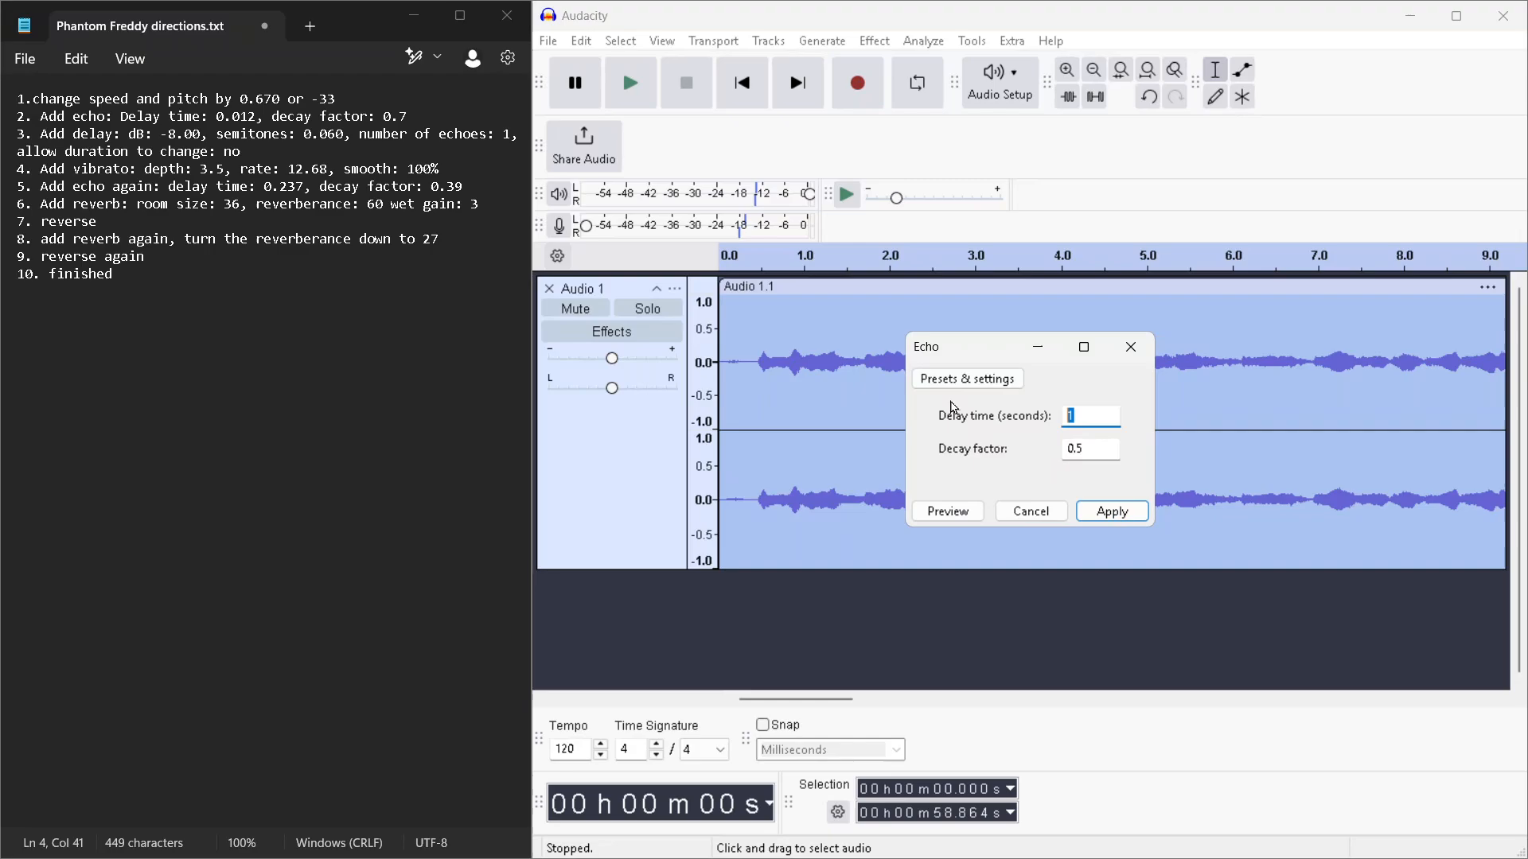
pyautogui.write('0')
pyautogui.click(966, 379)
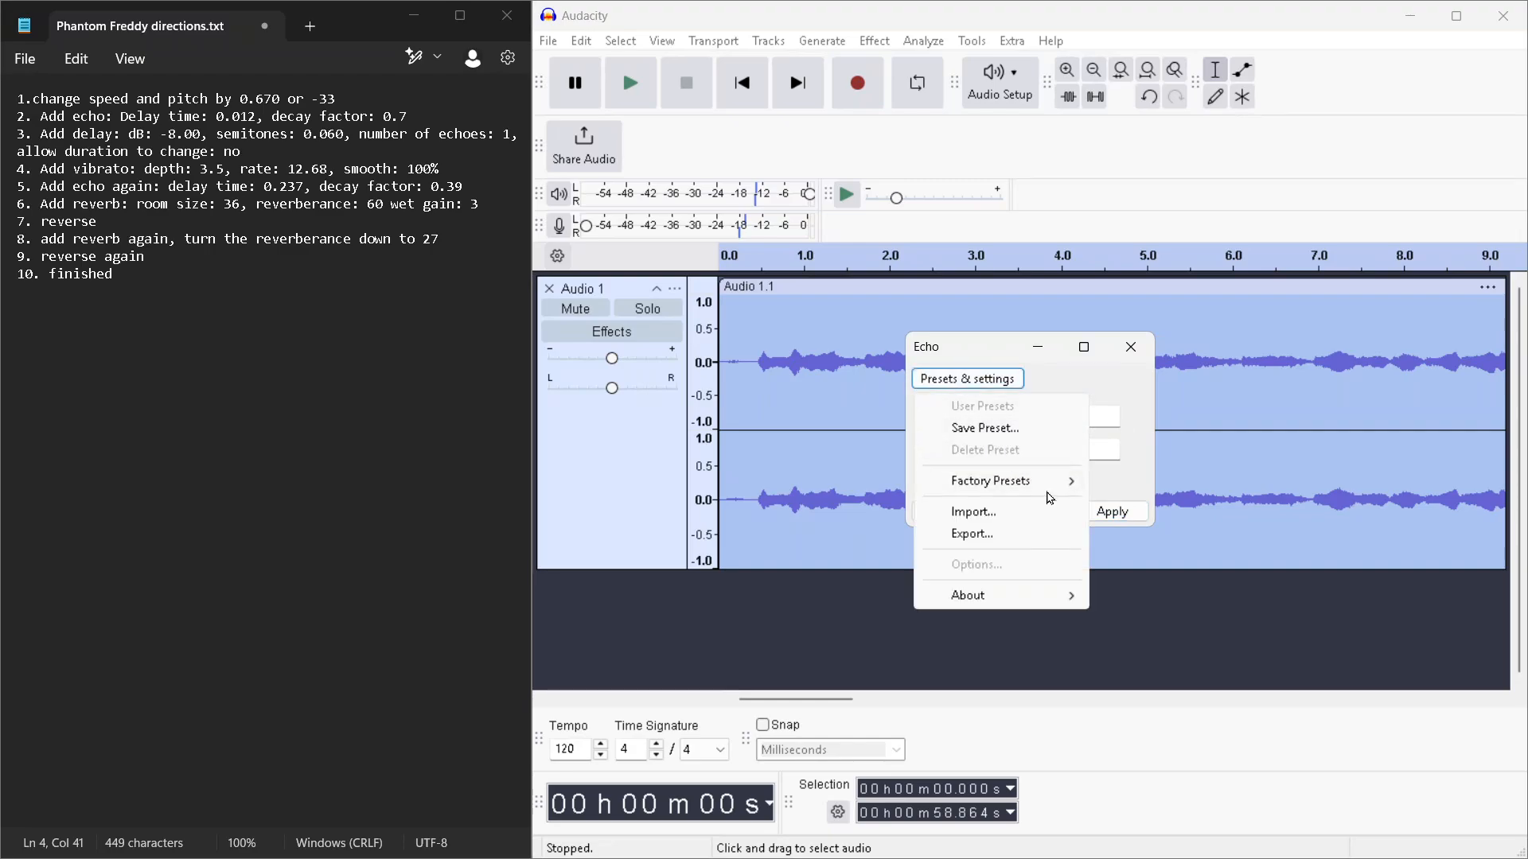
pyautogui.moveTo(1052, 488)
pyautogui.click(1096, 416)
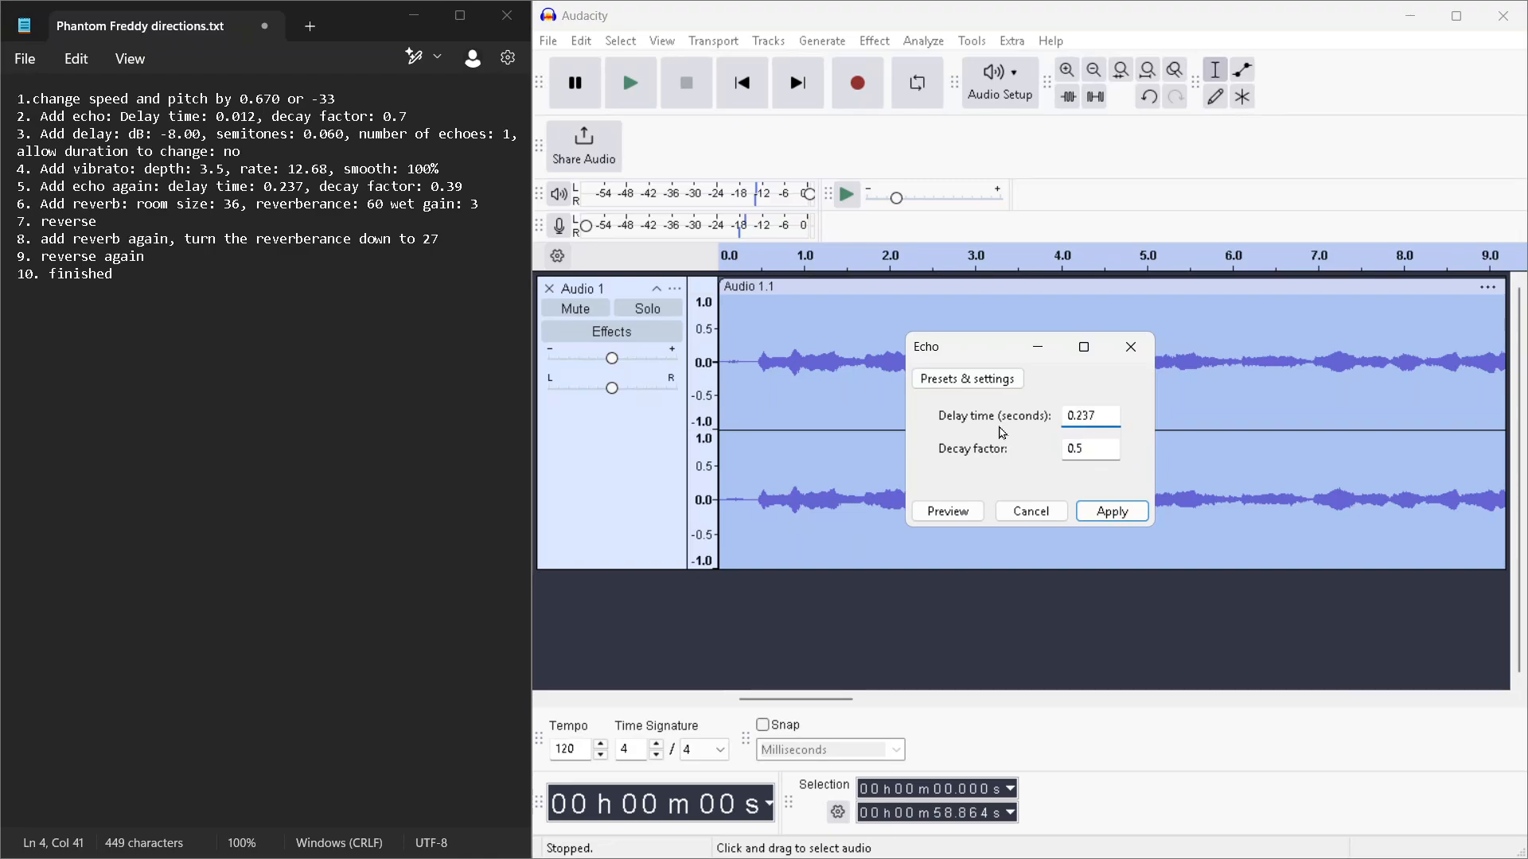
# Apply the echo with a decay factor of 0.39 and listen to the start of the track.
pyautogui.doubleClick(1076, 445)
pyautogui.write('0')
pyautogui.click(1110, 512)
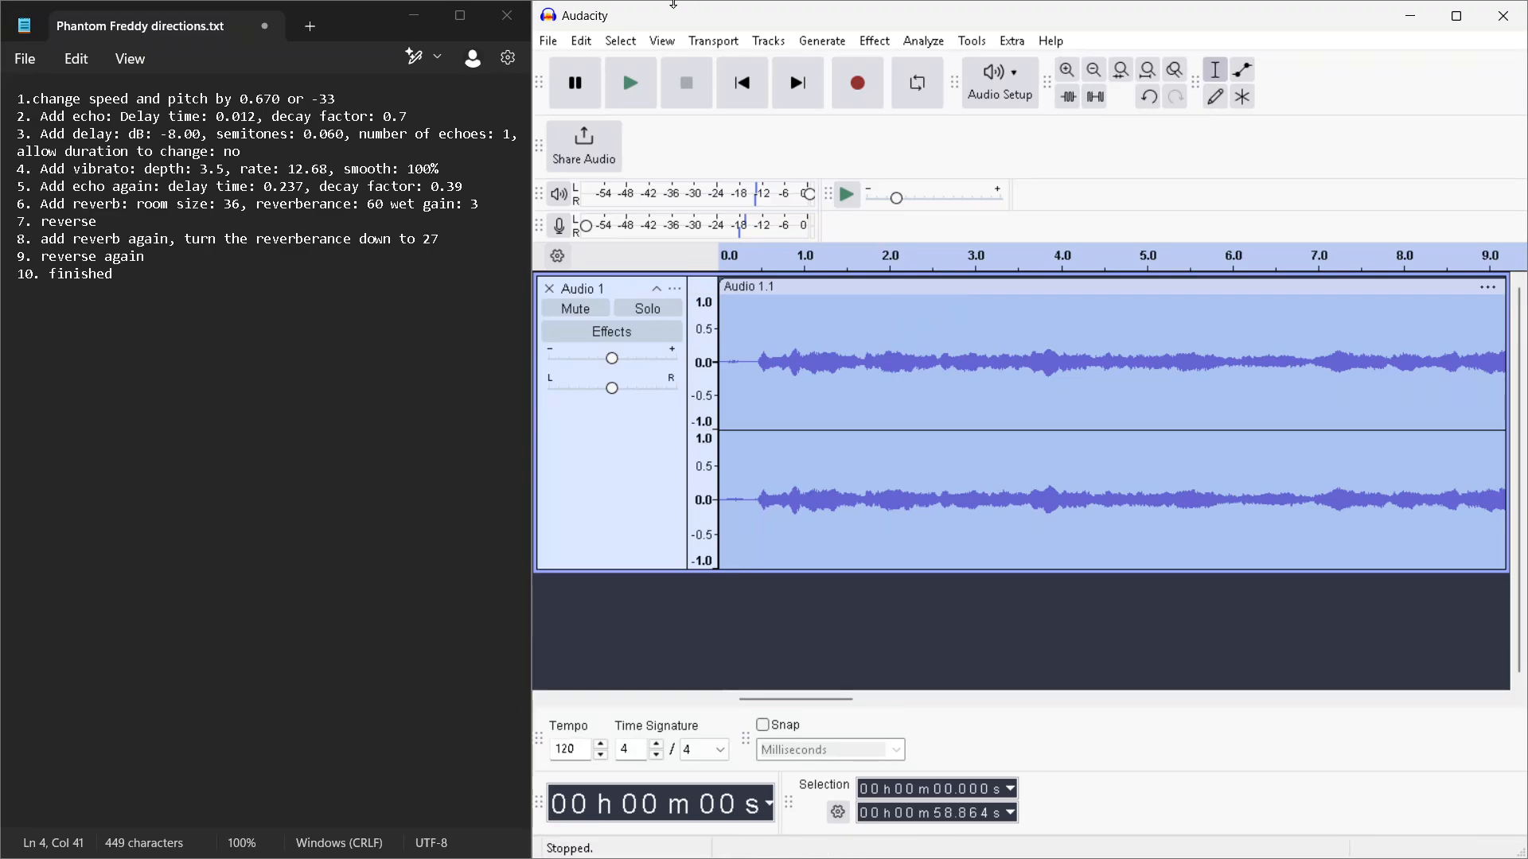
pyautogui.click(630, 83)
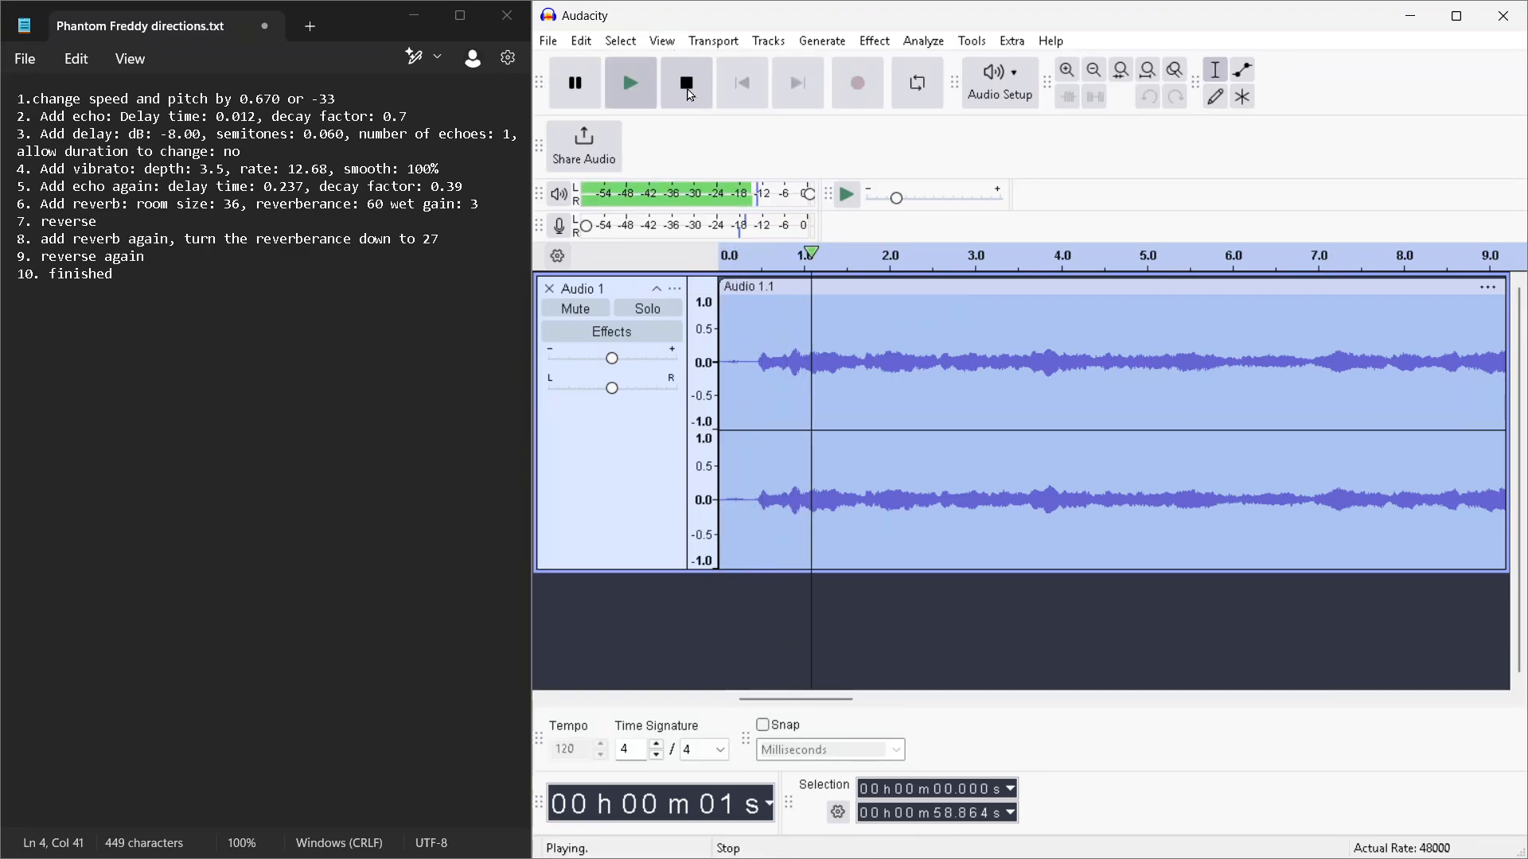
pyautogui.click(705, 93)
pyautogui.click(642, 86)
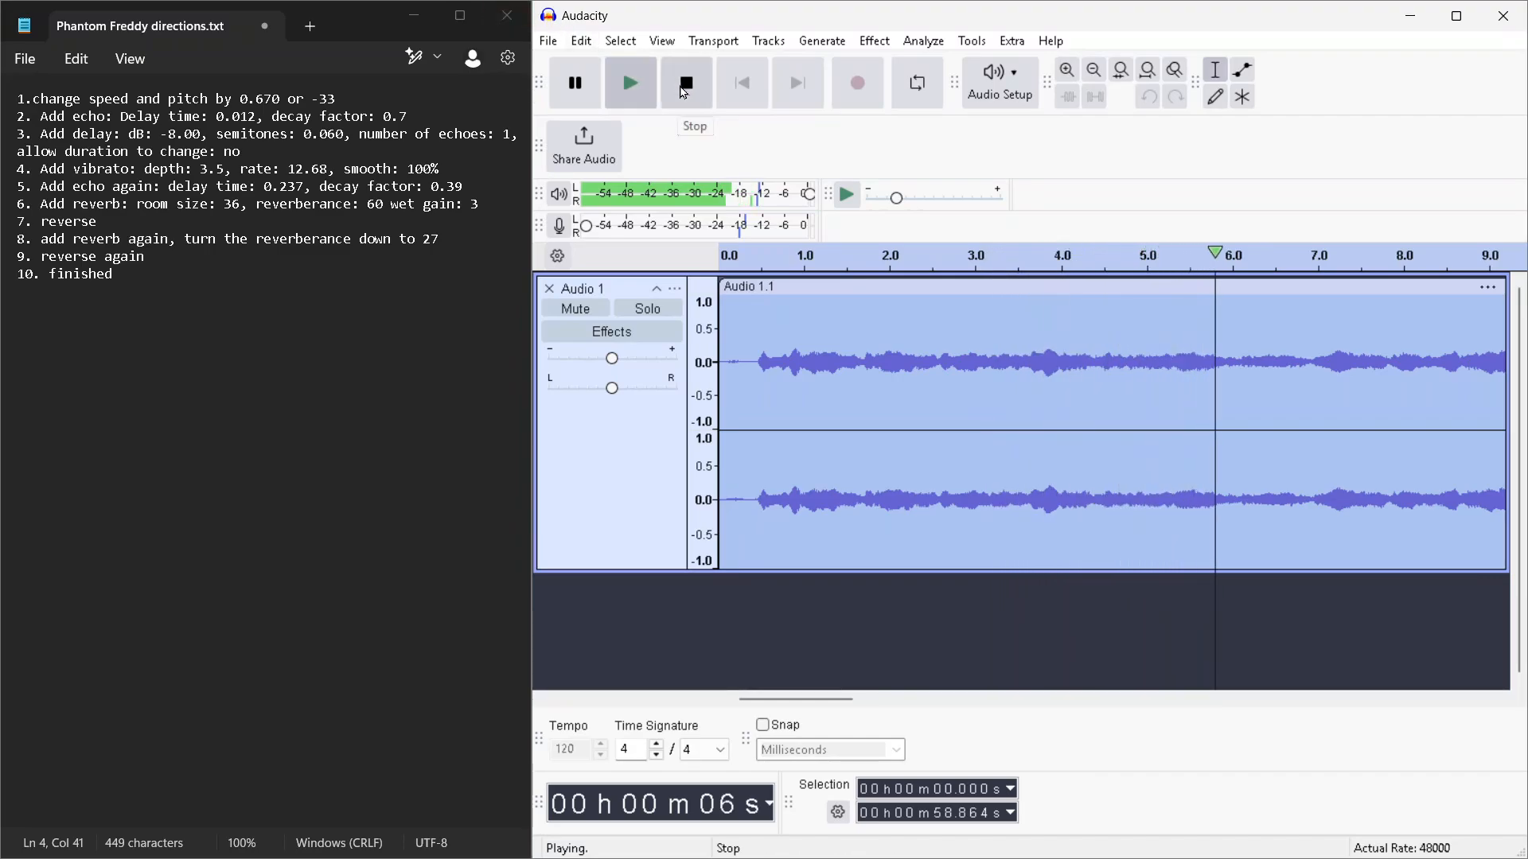
pyautogui.click(683, 87)
# Apply Reverb to the track with room size 36%, reverberance 60% and wet gain 3 dB, and play the start.
pyautogui.click(875, 41)
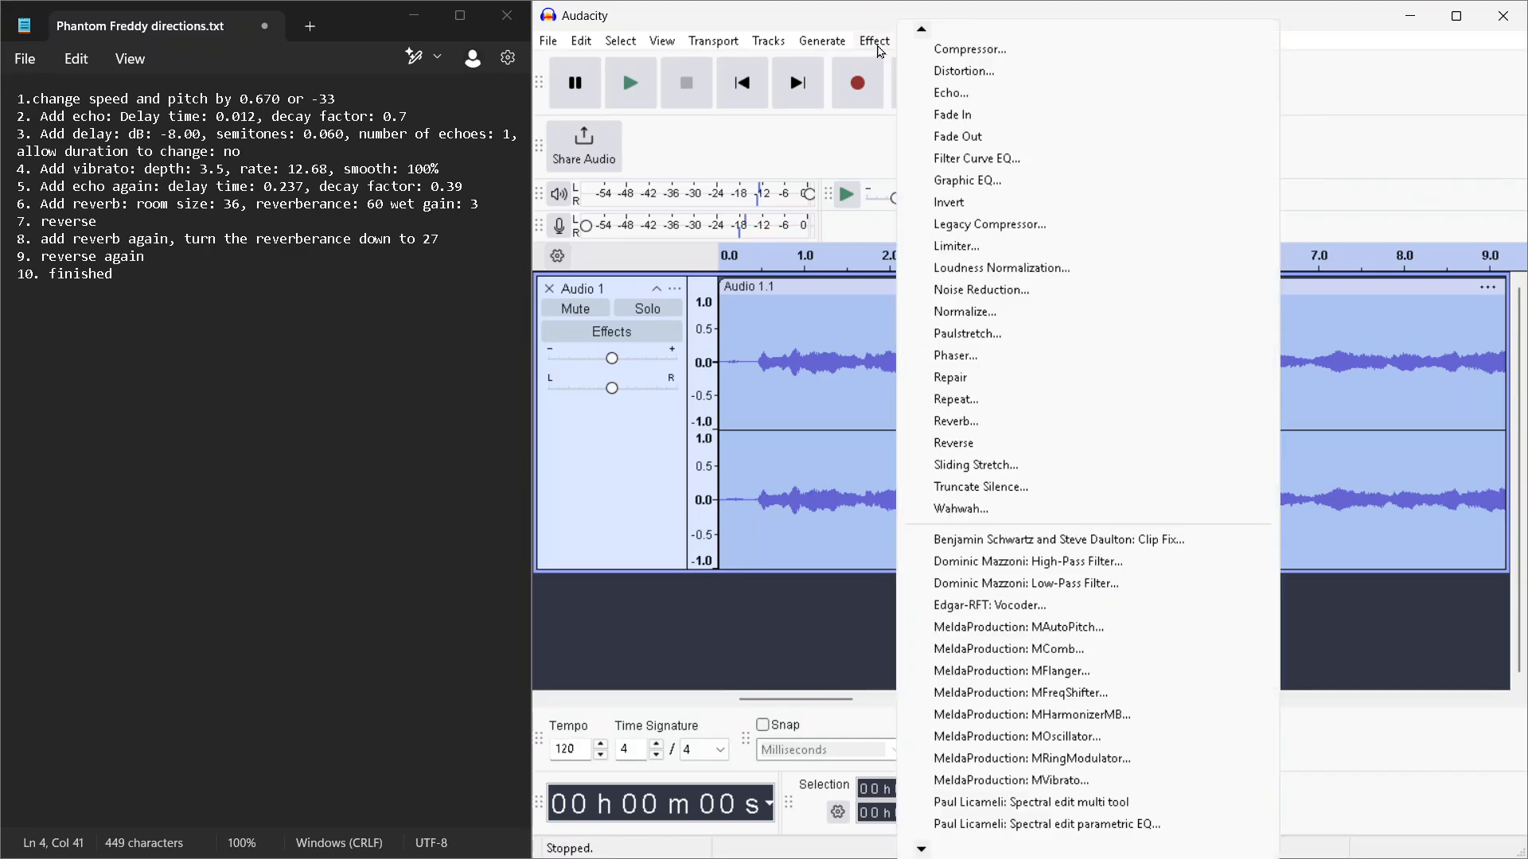
pyautogui.click(988, 422)
pyautogui.click(978, 271)
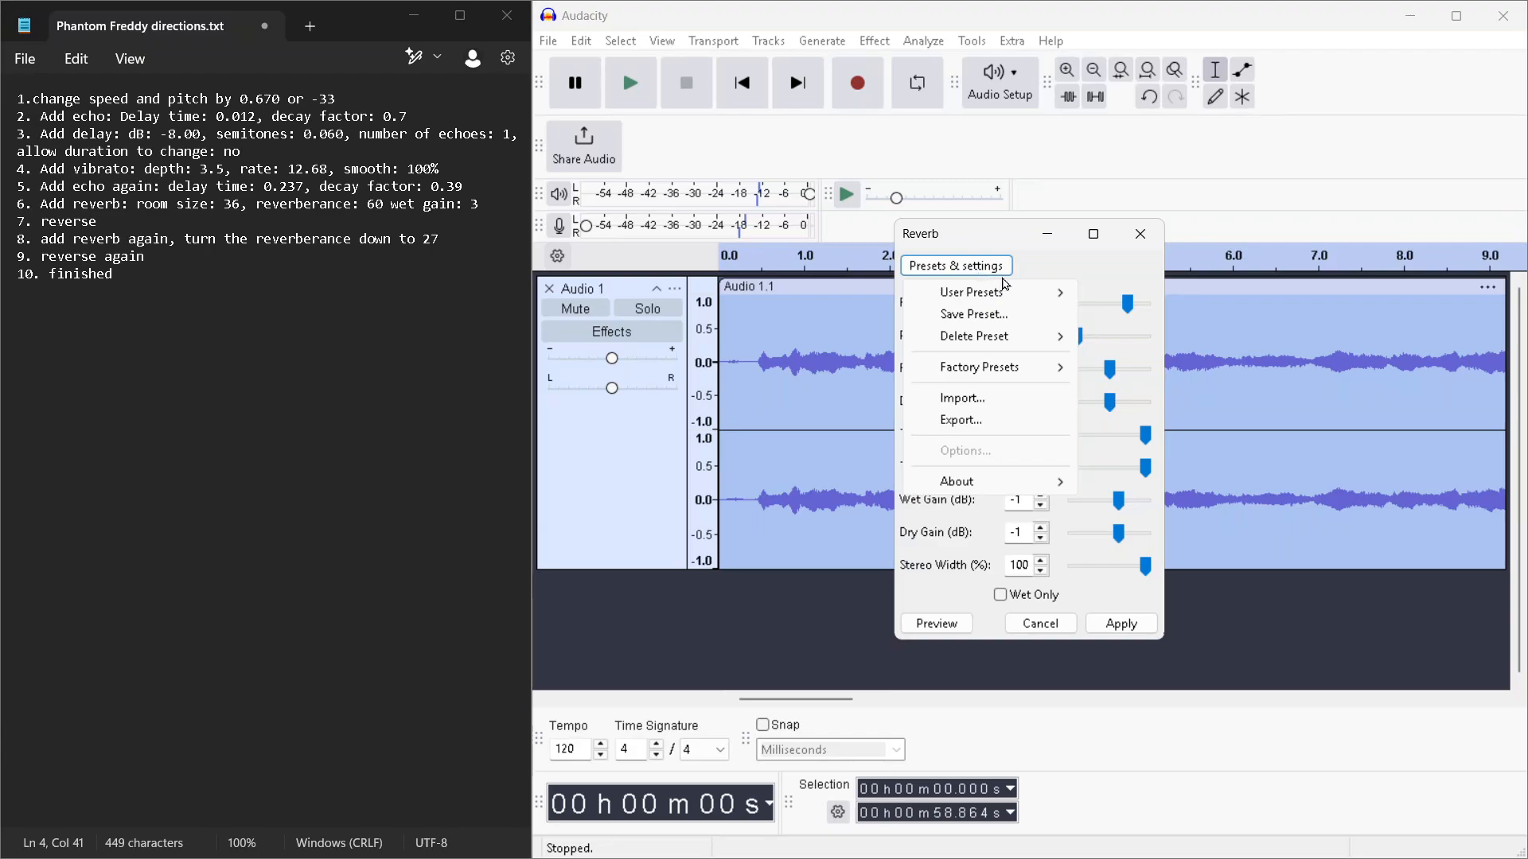
pyautogui.click(1023, 259)
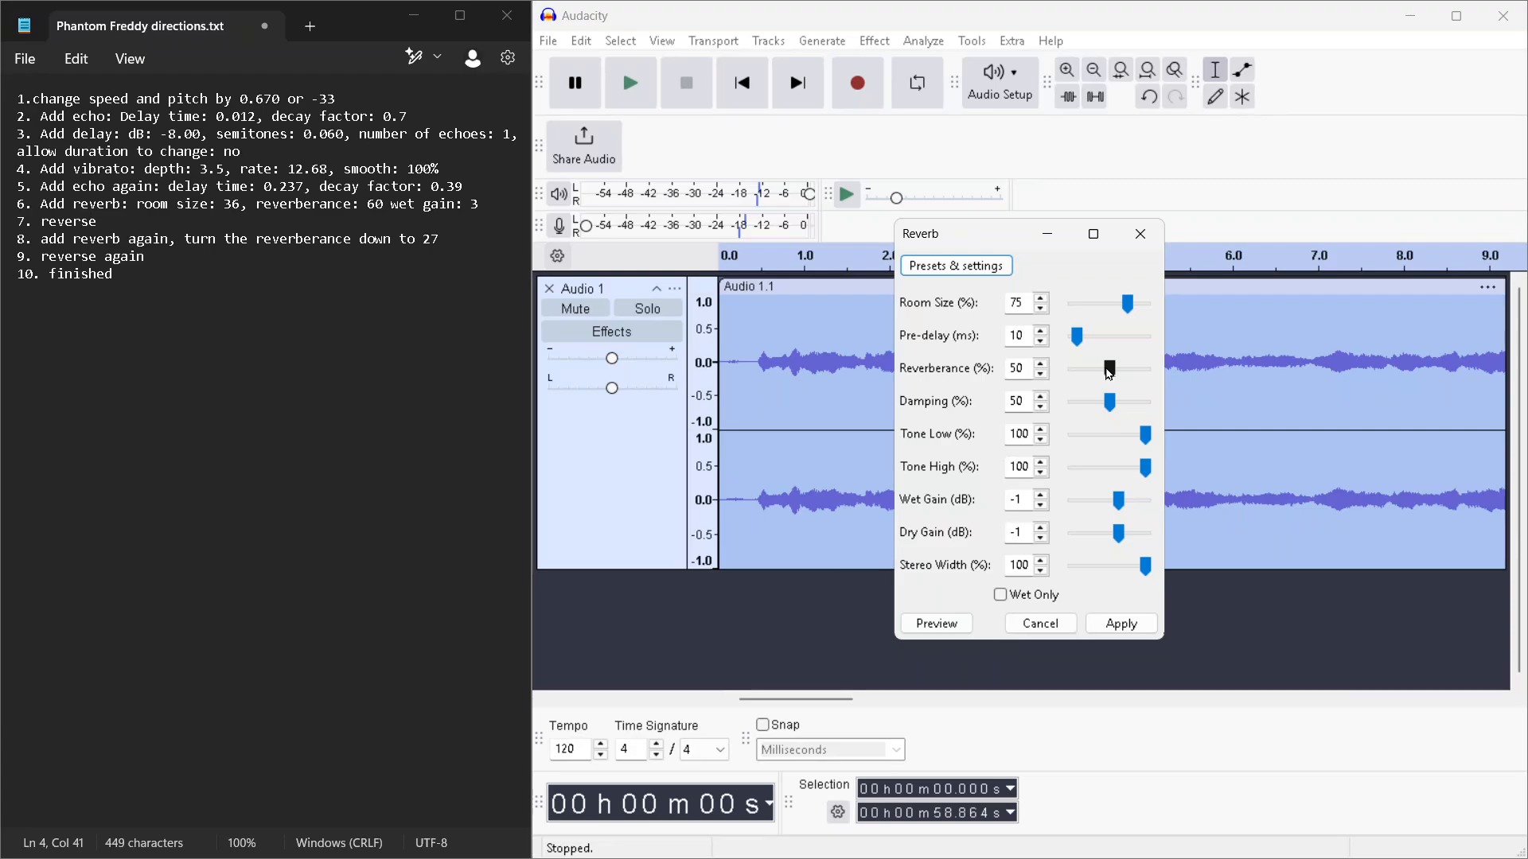
pyautogui.moveTo(1127, 303); pyautogui.dragTo(1102, 312)
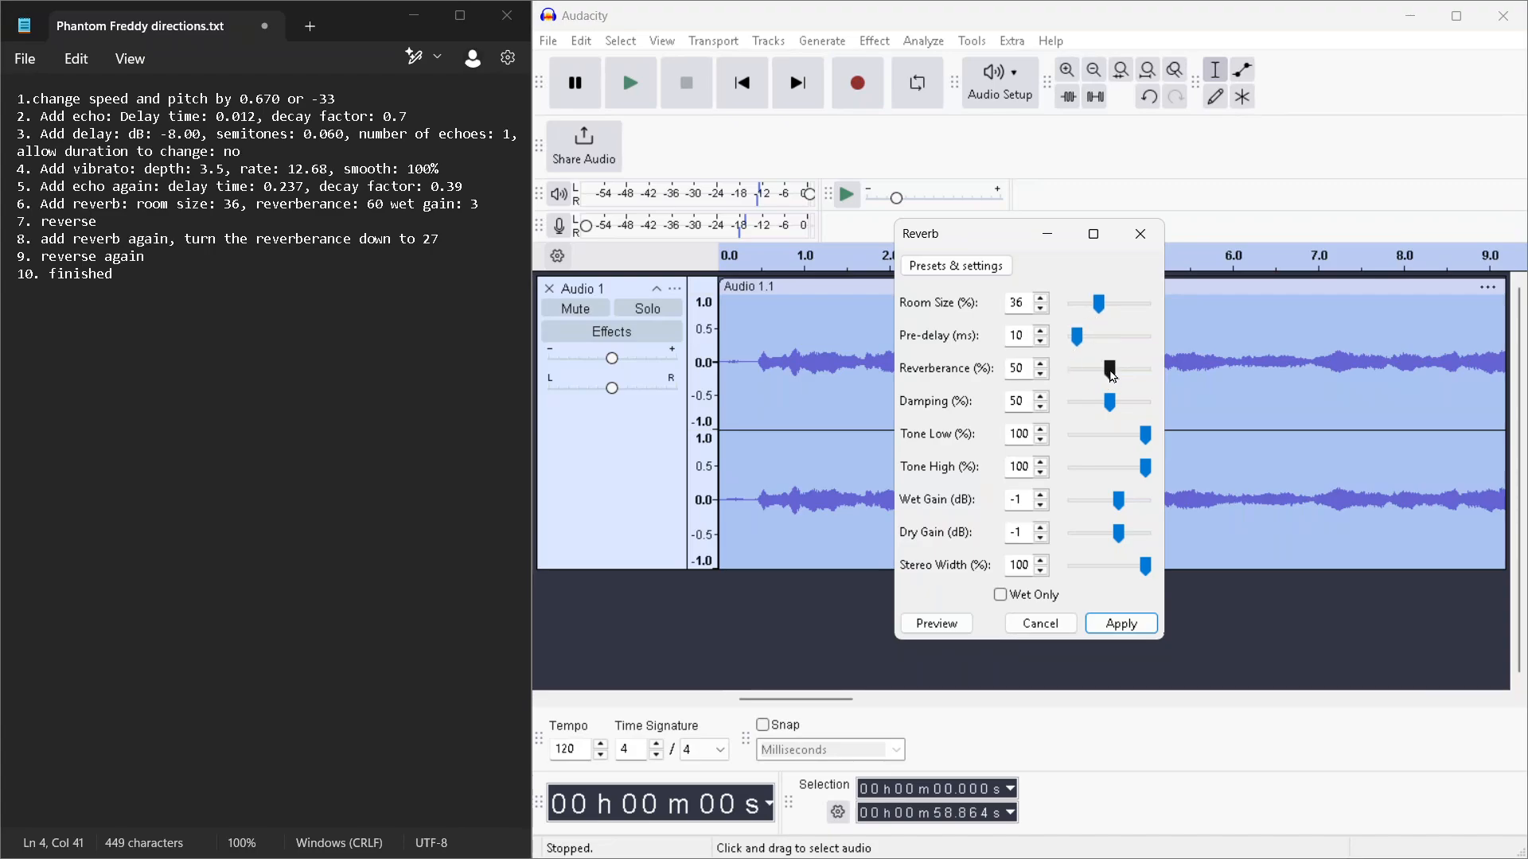
pyautogui.moveTo(1113, 376); pyautogui.dragTo(1121, 374)
pyautogui.moveTo(1118, 510); pyautogui.dragTo(1124, 509)
pyautogui.click(1121, 623)
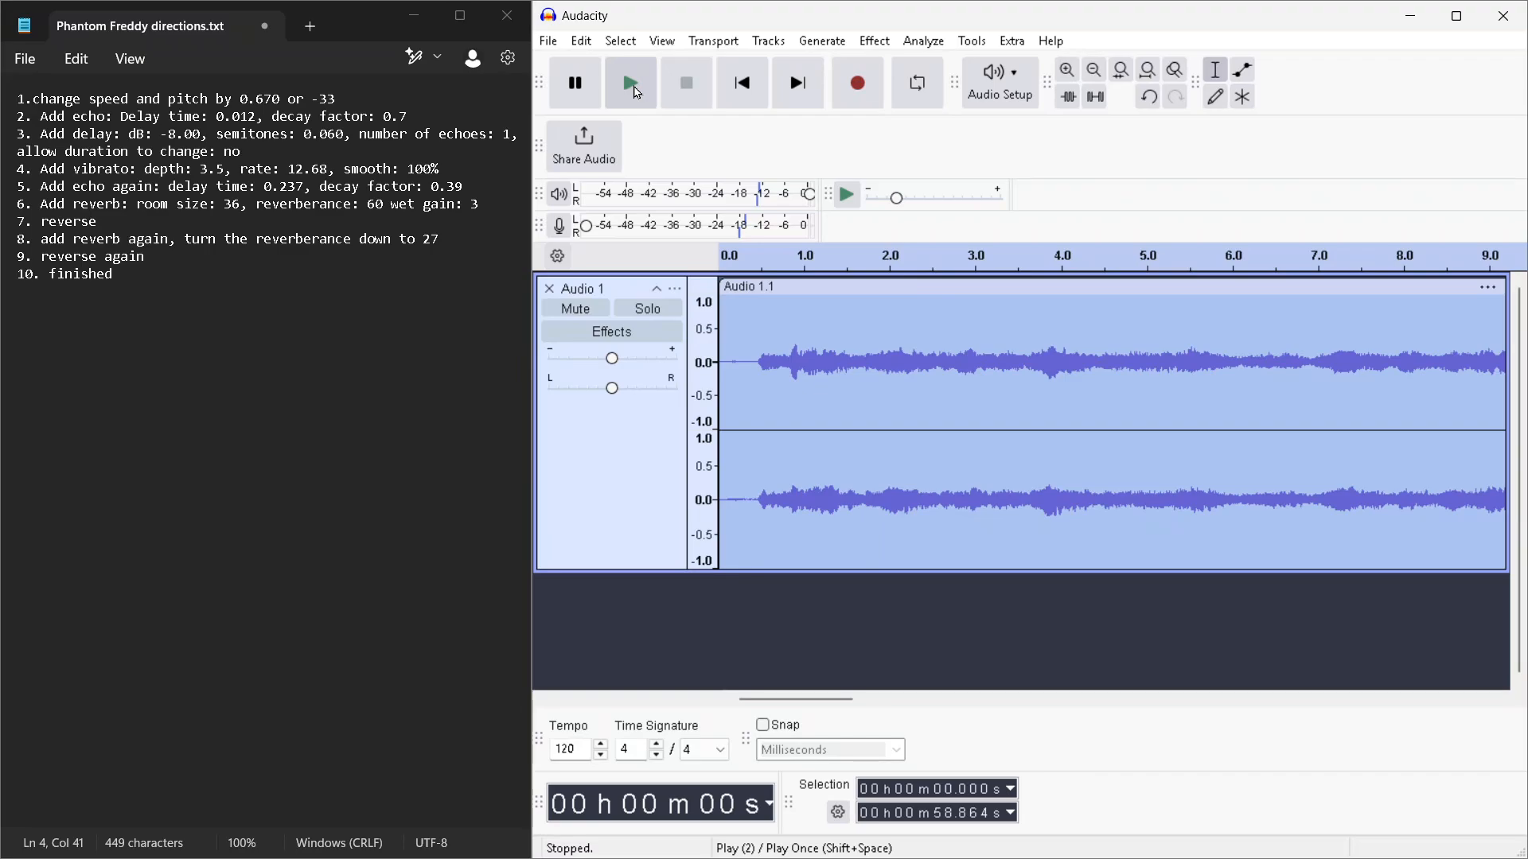
pyautogui.click(636, 93)
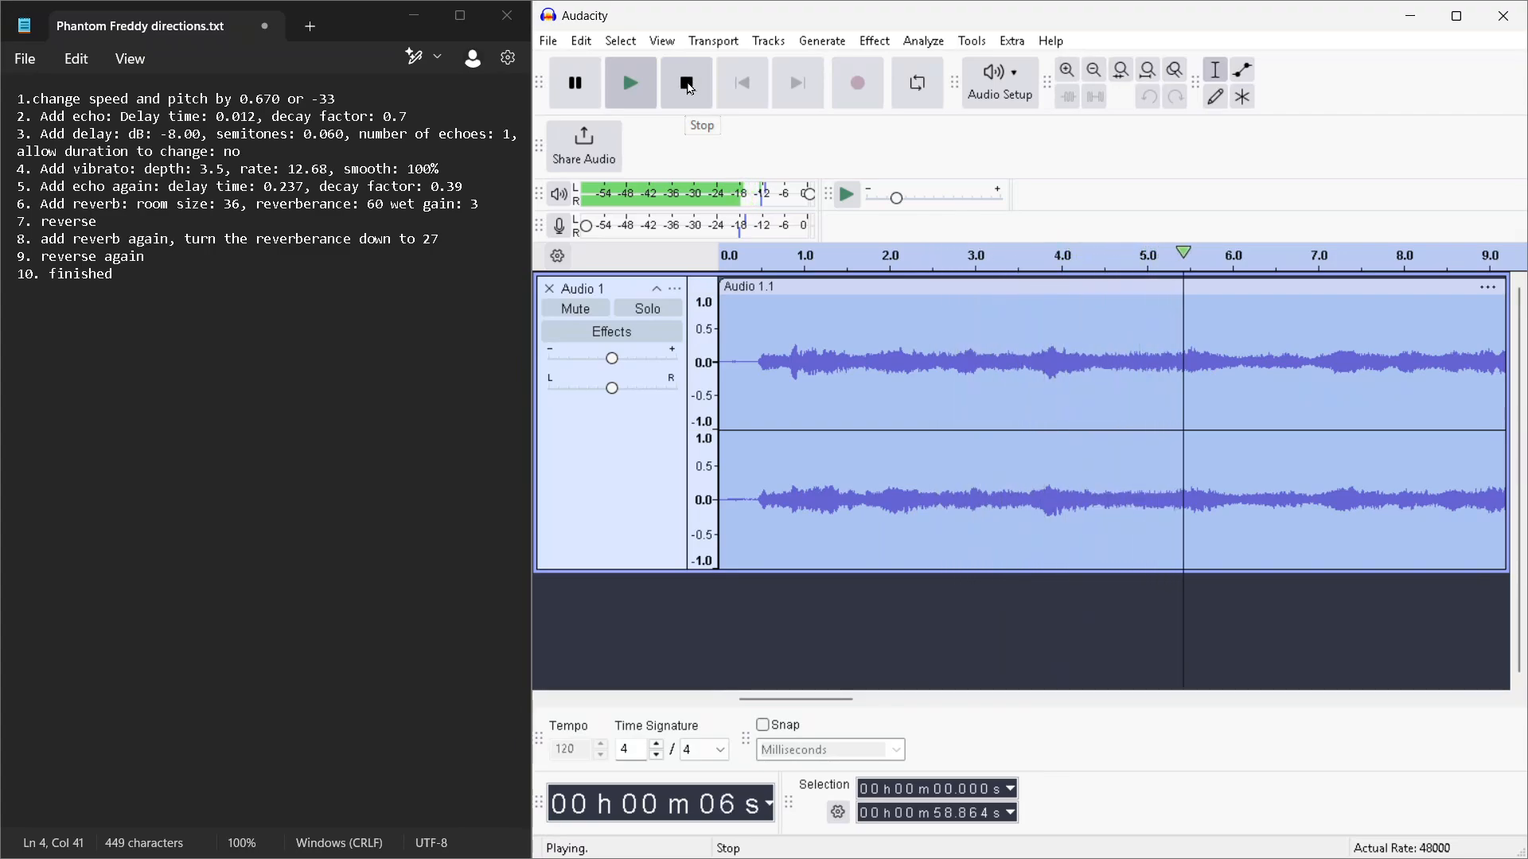
pyautogui.click(687, 87)
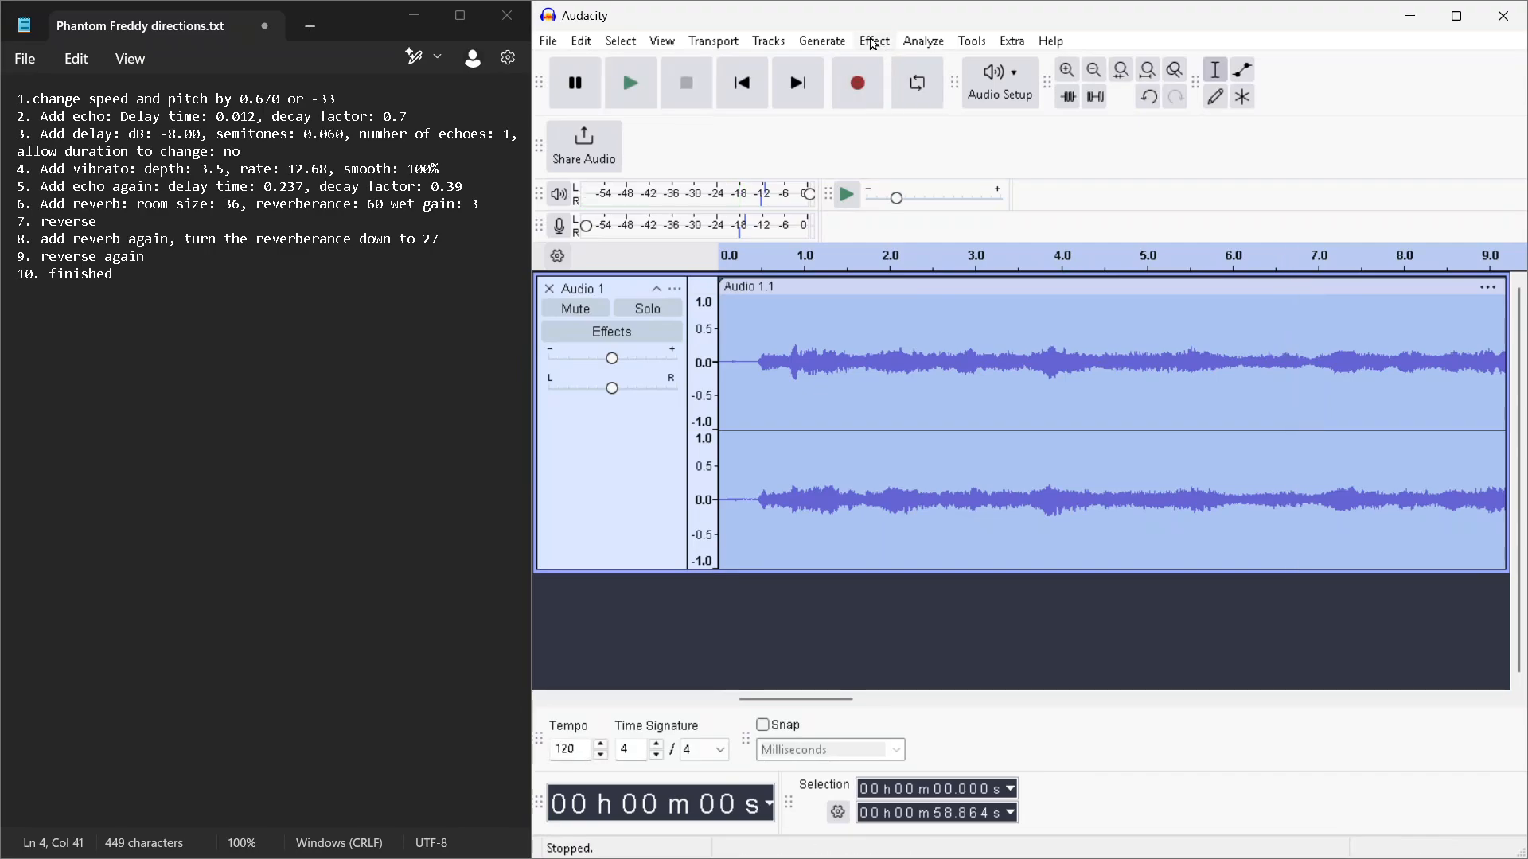
# Reverse the whole track and play the start of the reversed audio.
pyautogui.click(873, 44)
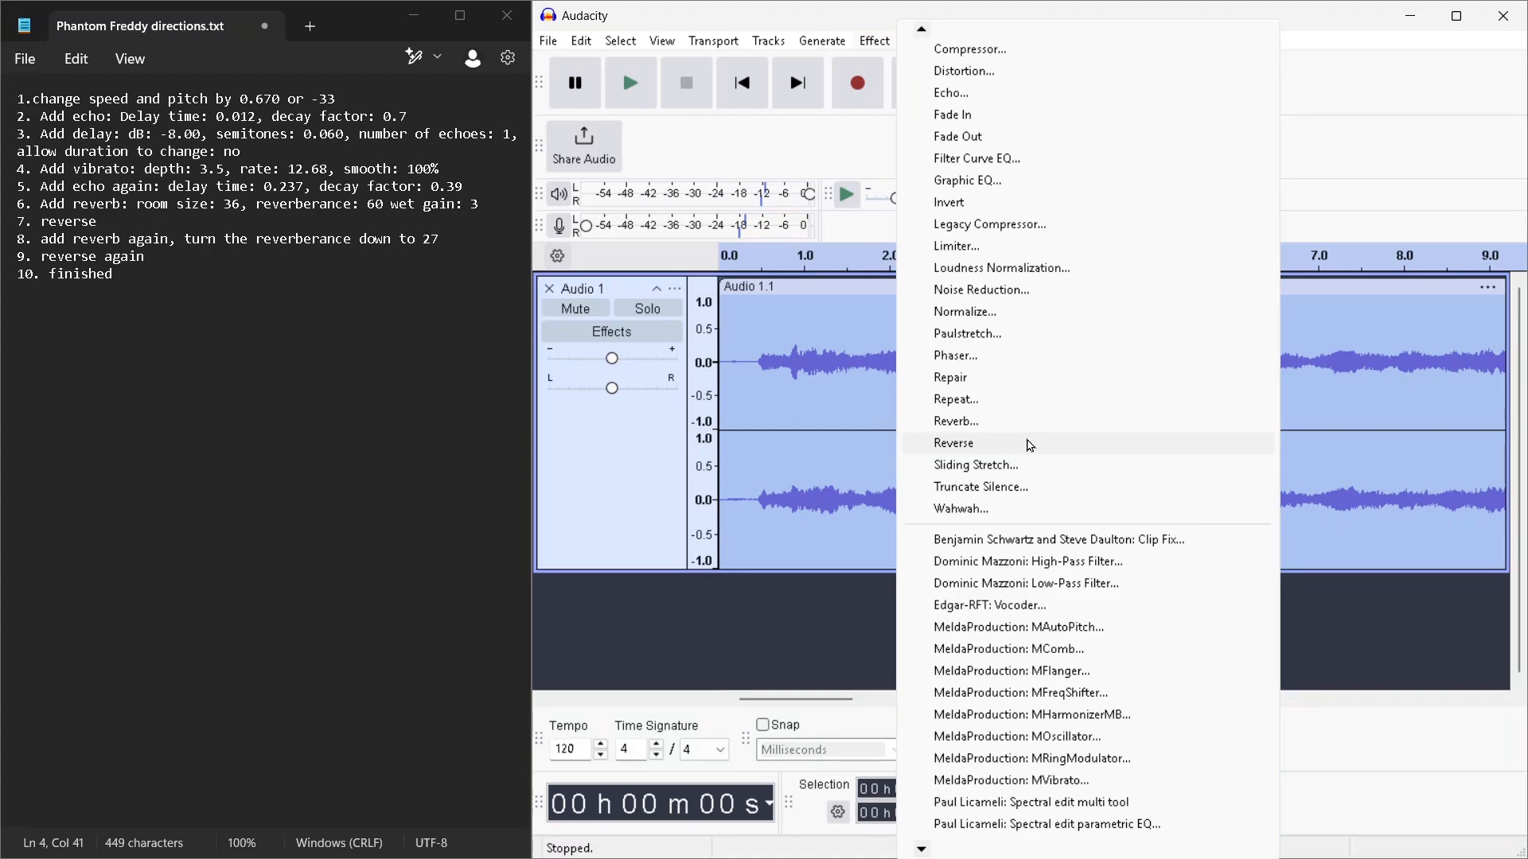
pyautogui.click(972, 443)
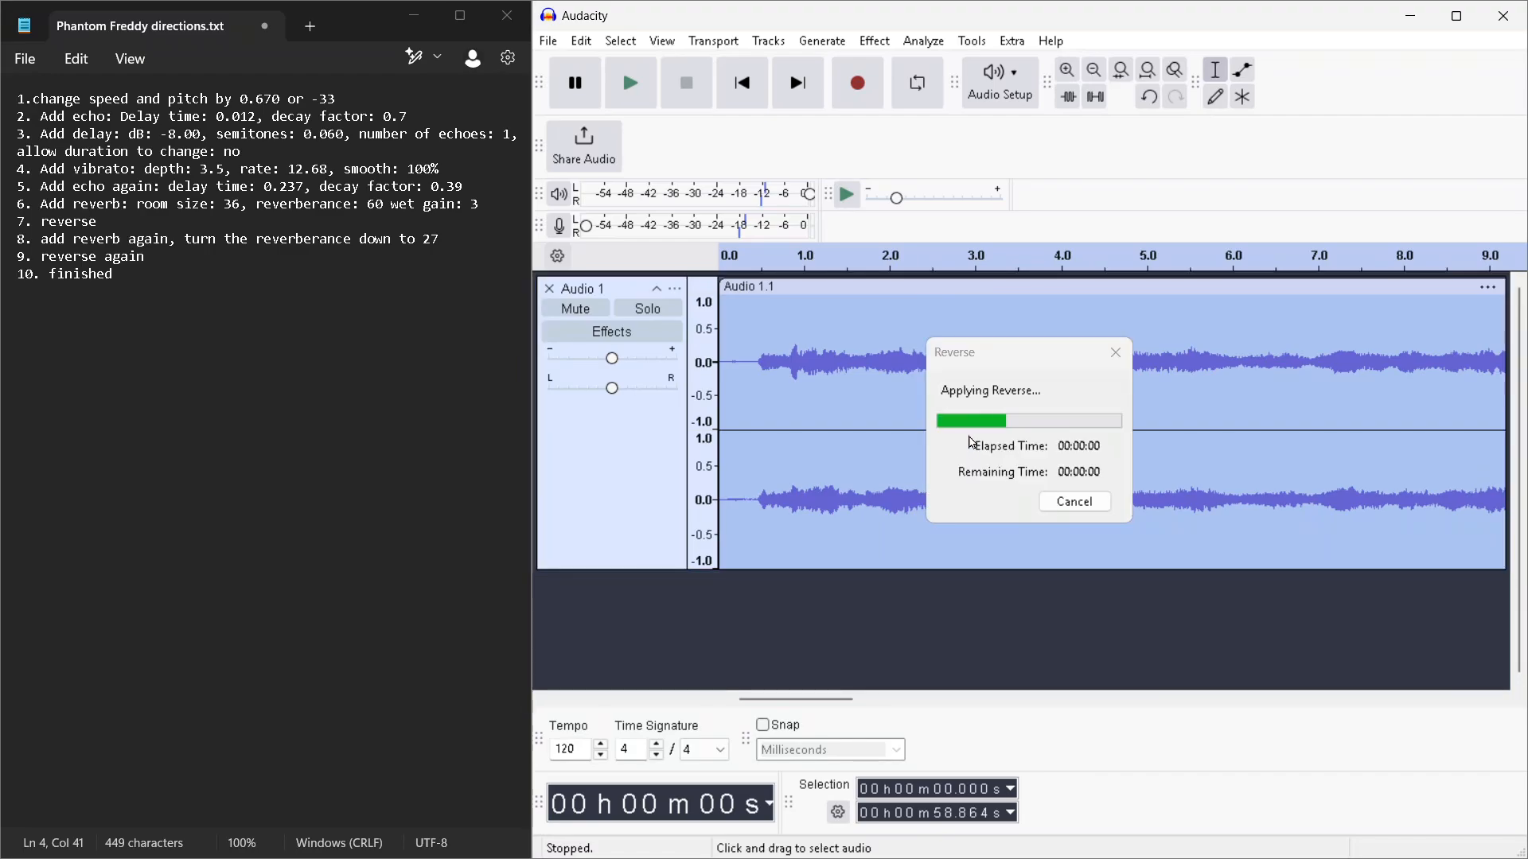
pyautogui.click(631, 88)
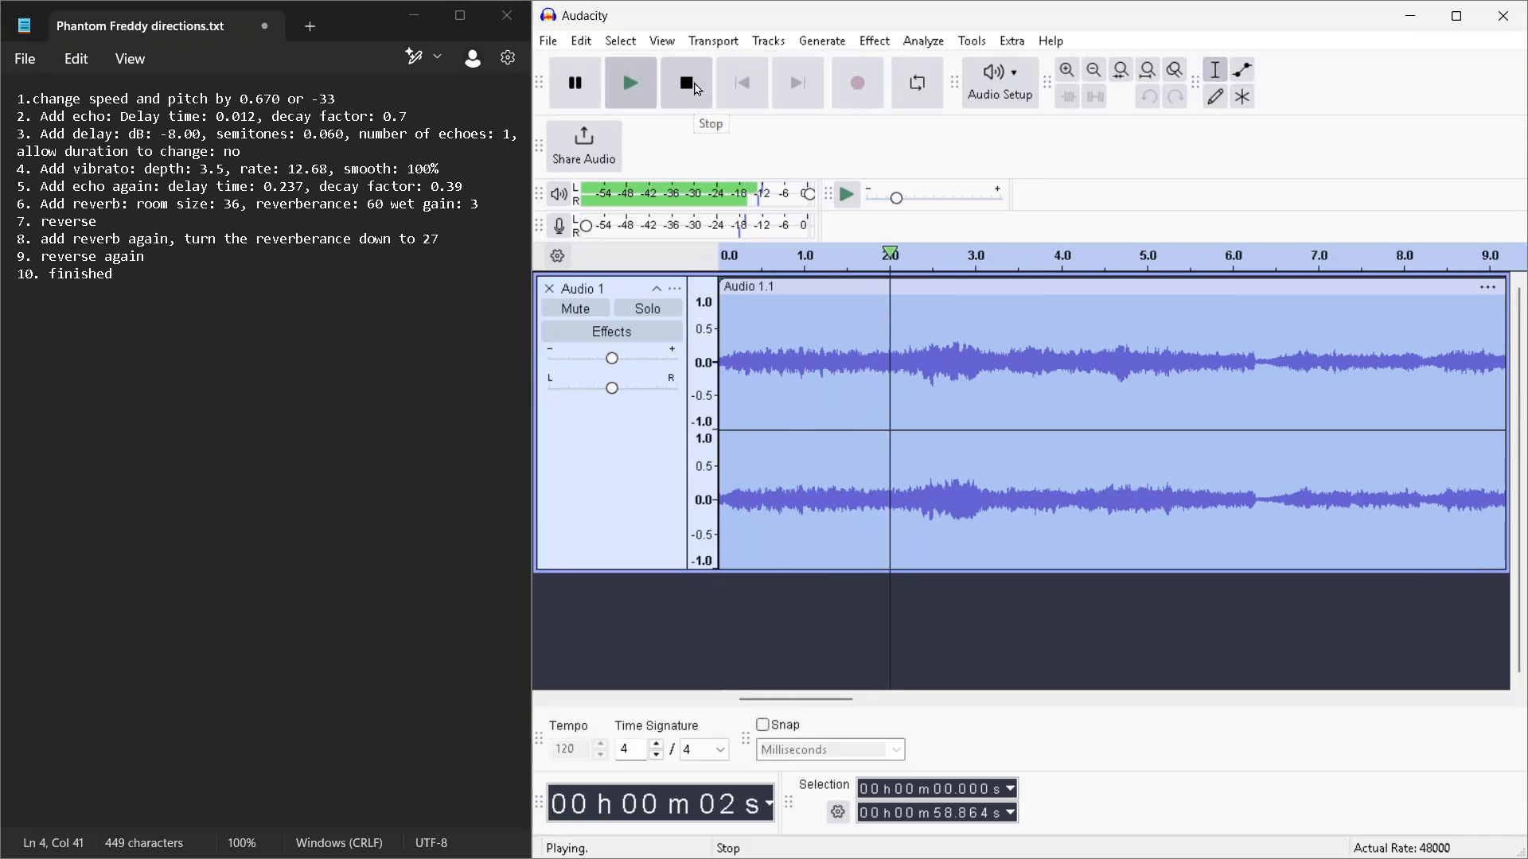
pyautogui.click(697, 87)
# Apply Reverb to the reversed track with the reverberance lowered to 27%, keeping the other reverb settings.
pyautogui.click(874, 40)
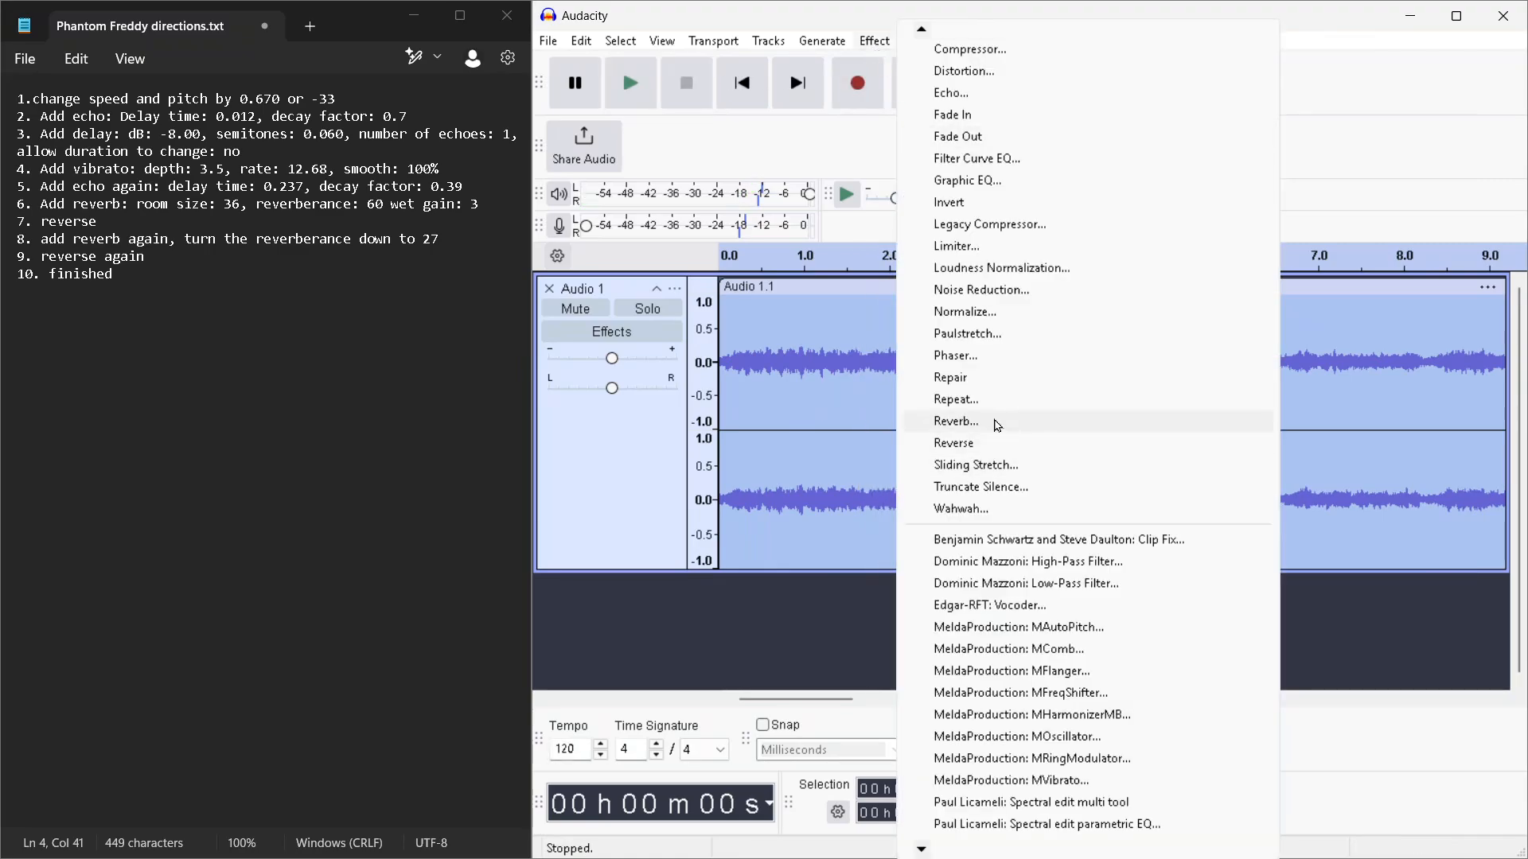
pyautogui.click(956, 421)
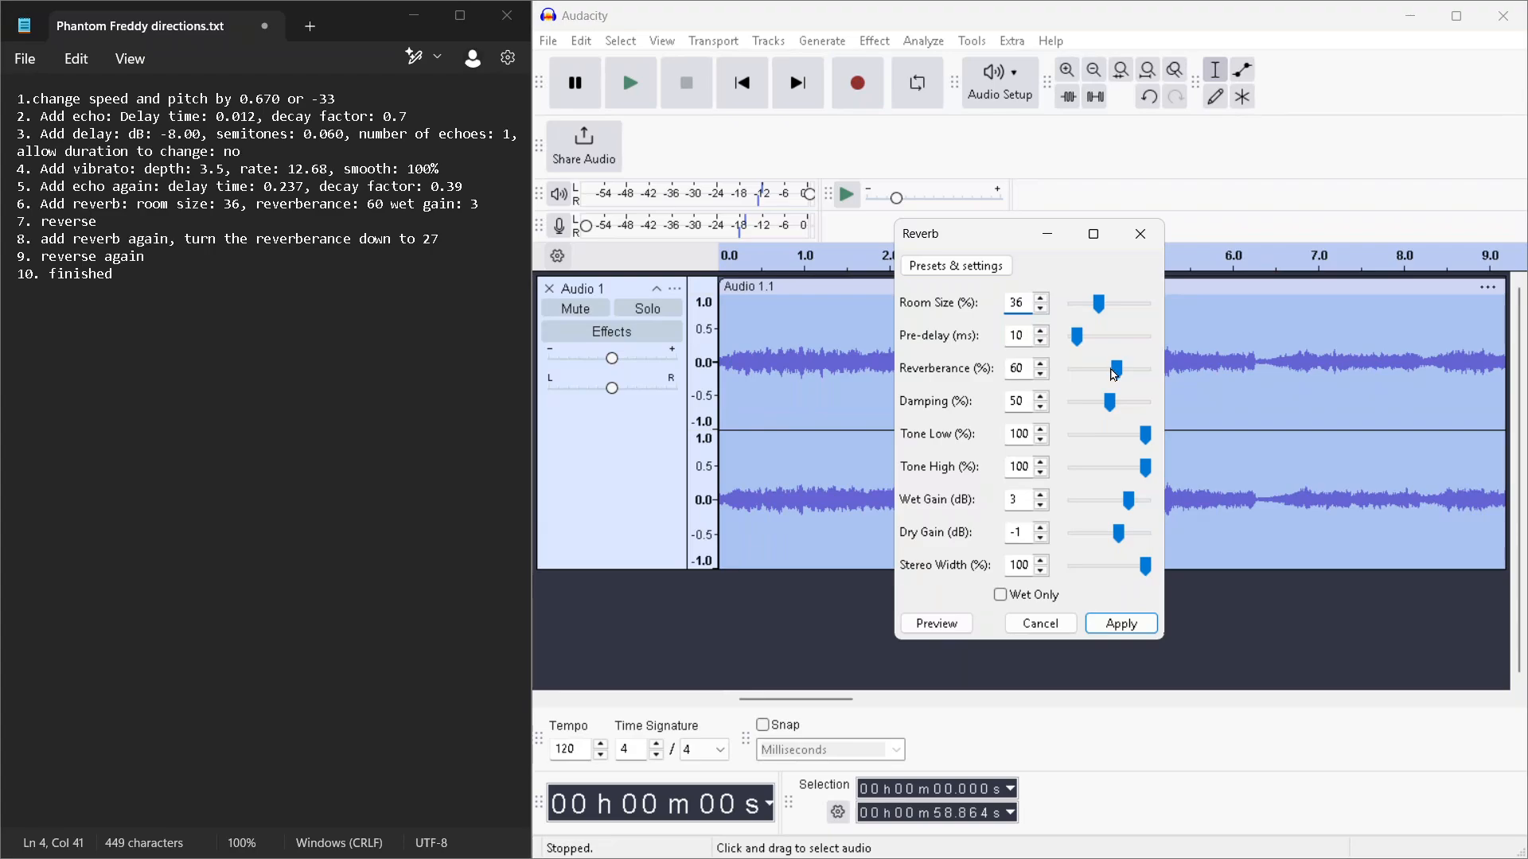
pyautogui.moveTo(1118, 378); pyautogui.dragTo(1097, 384)
pyautogui.click(1120, 626)
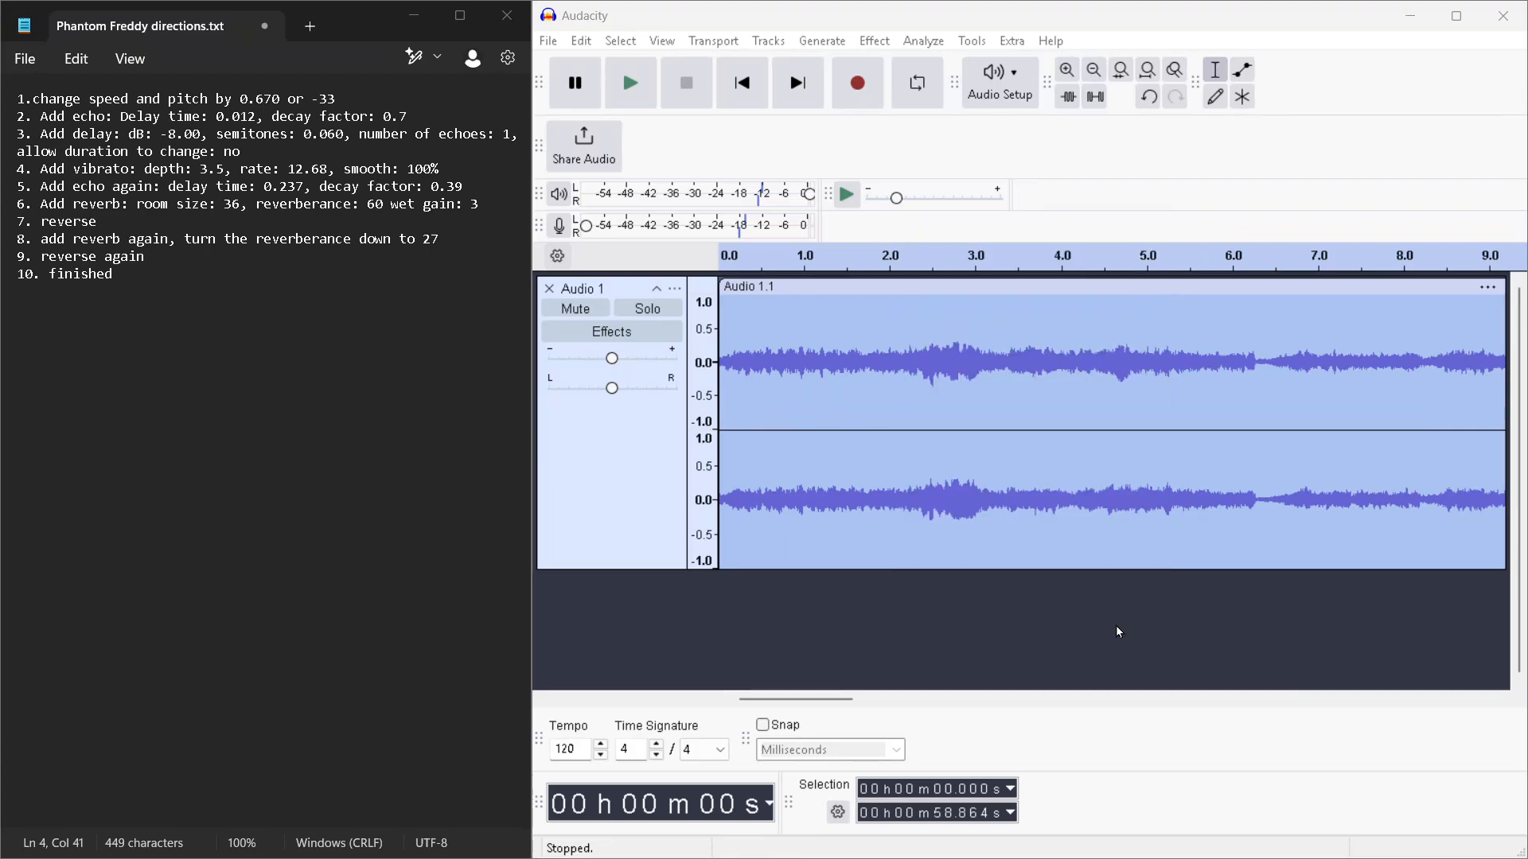
# Reverse the track again to restore its forward direction and play the finished voice effect.
pyautogui.click(878, 43)
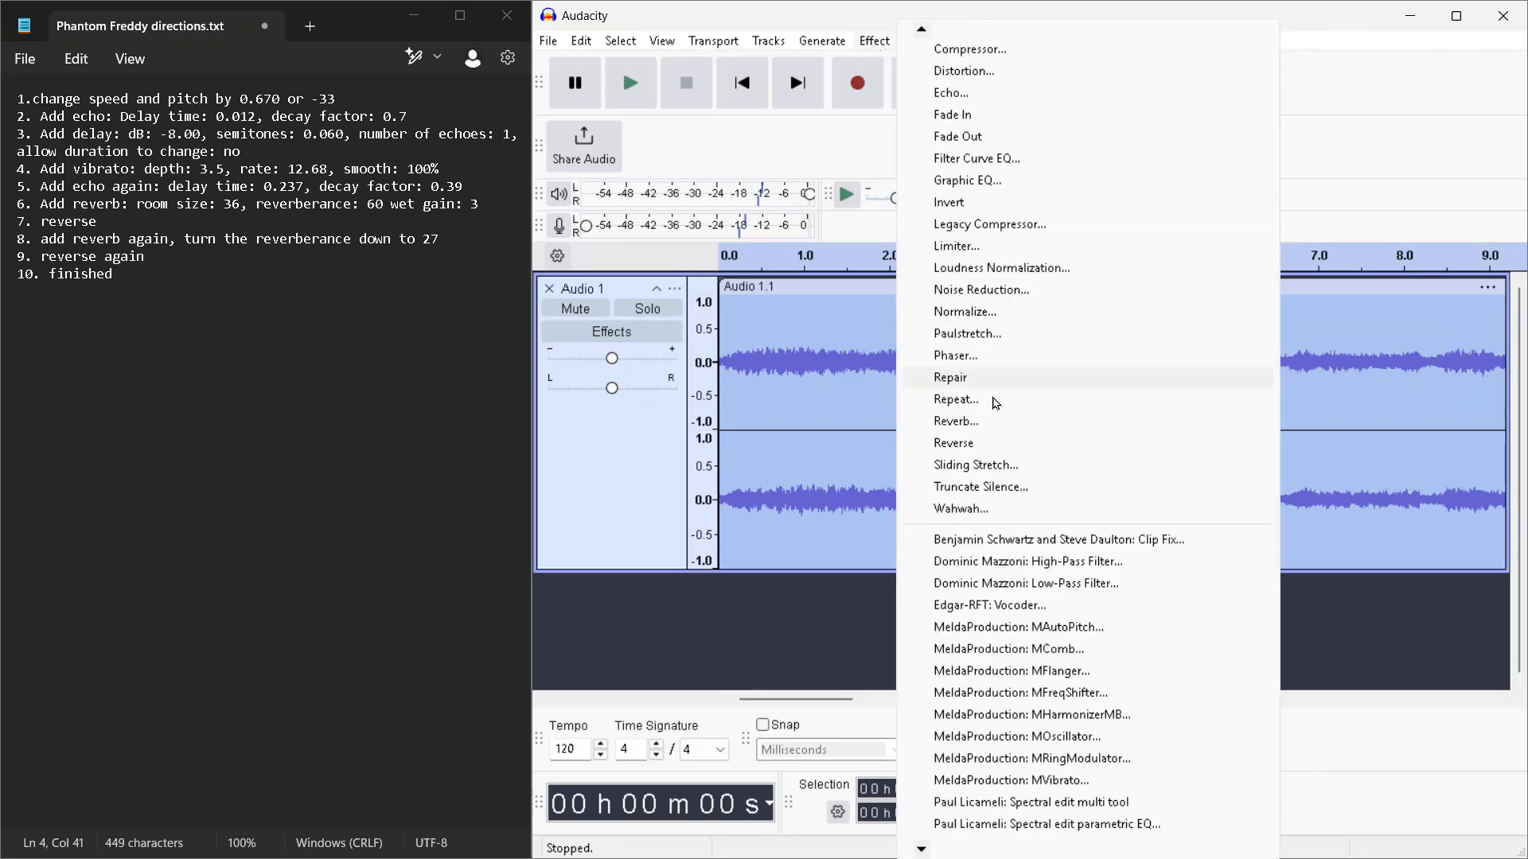
pyautogui.click(985, 442)
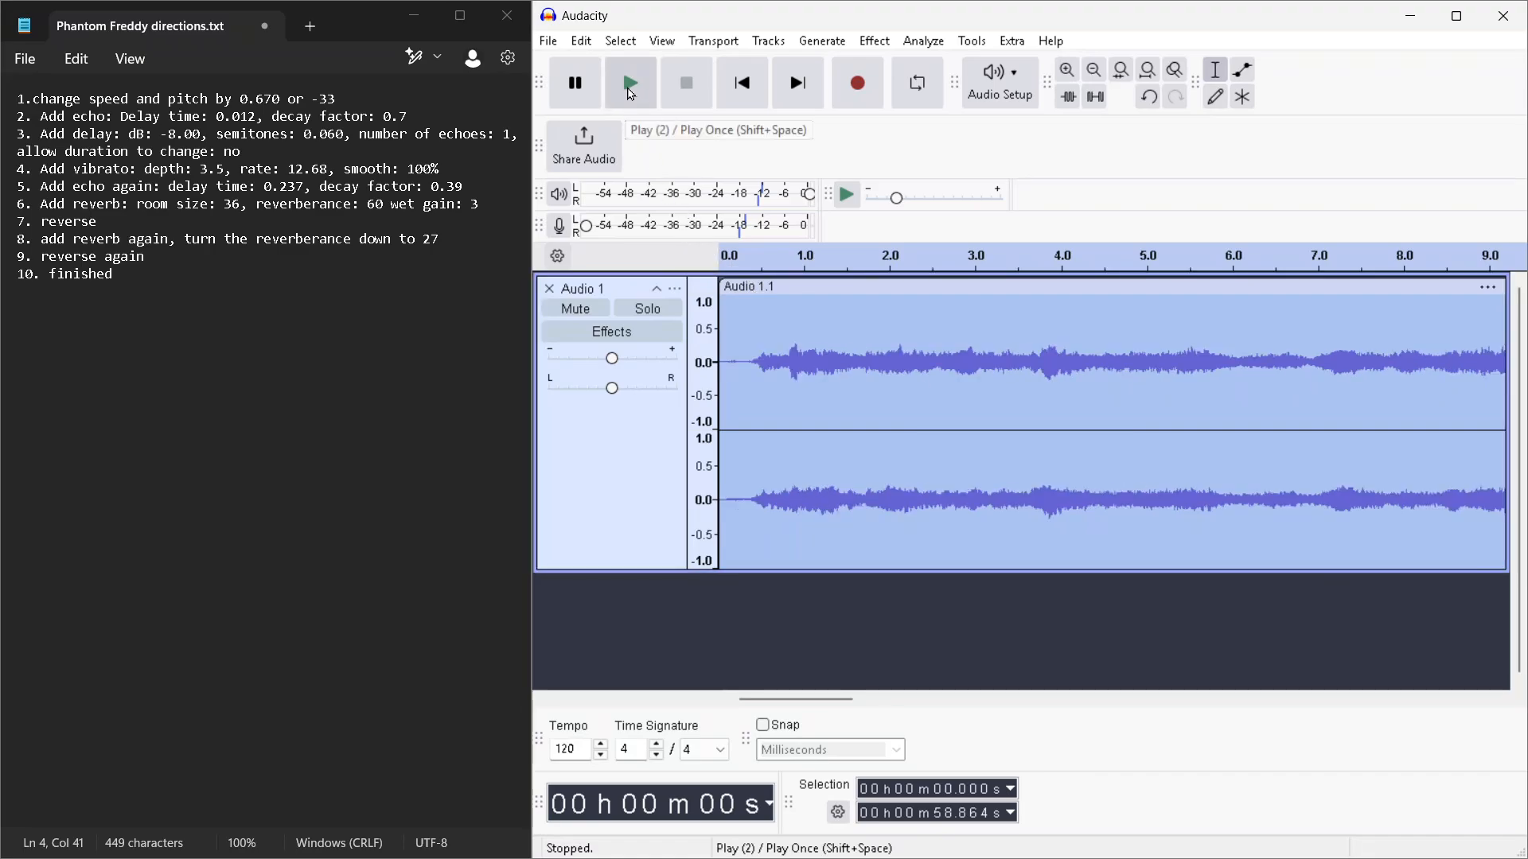
pyautogui.click(625, 101)
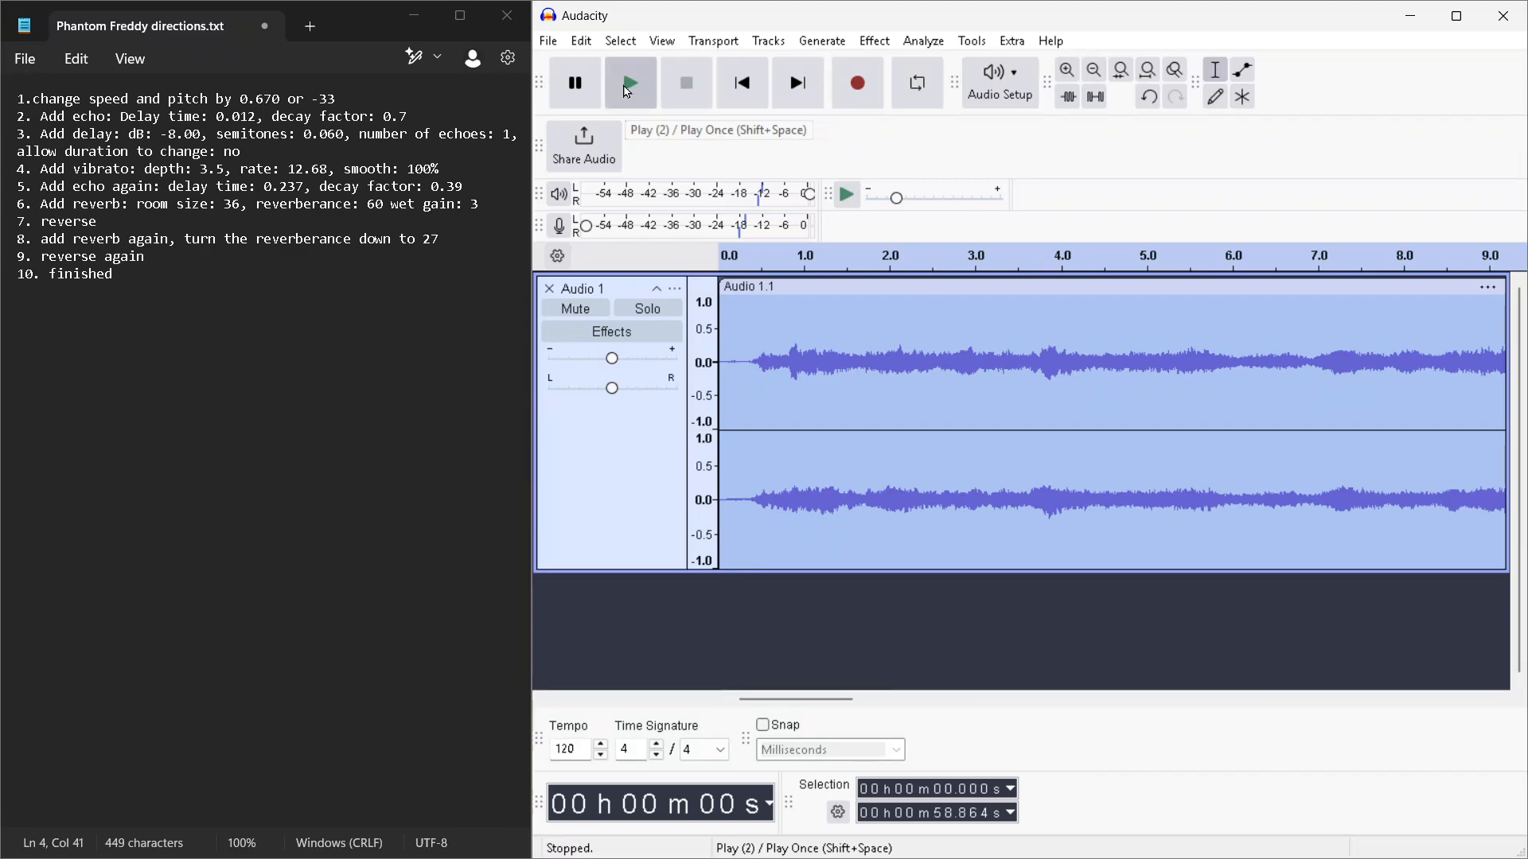